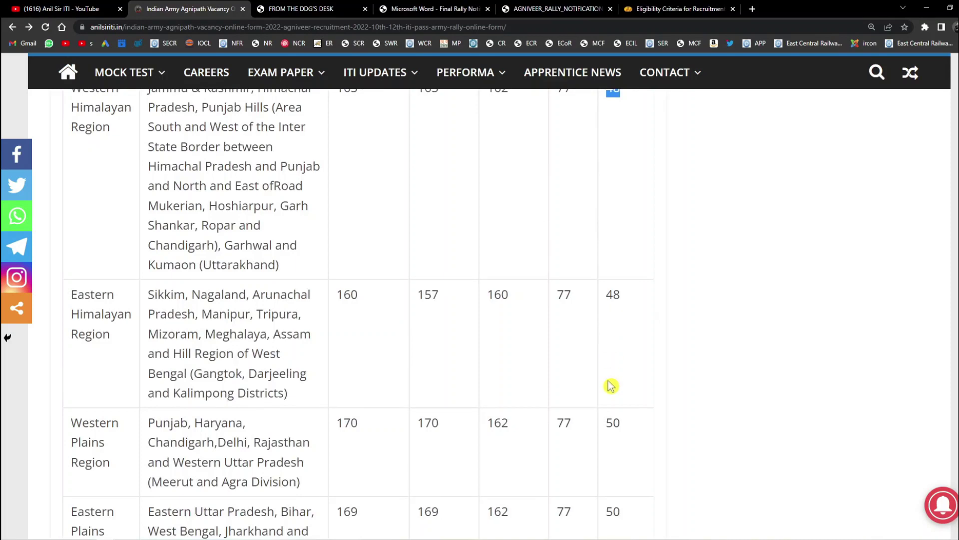
# Highlight the Eastern Plains and Central Region weight (50) and Central Region chest (77) values in the physical standards table
pyautogui.scroll(-3, 610, 385)
pyautogui.moveTo(636, 268); pyautogui.dragTo(612, 253)
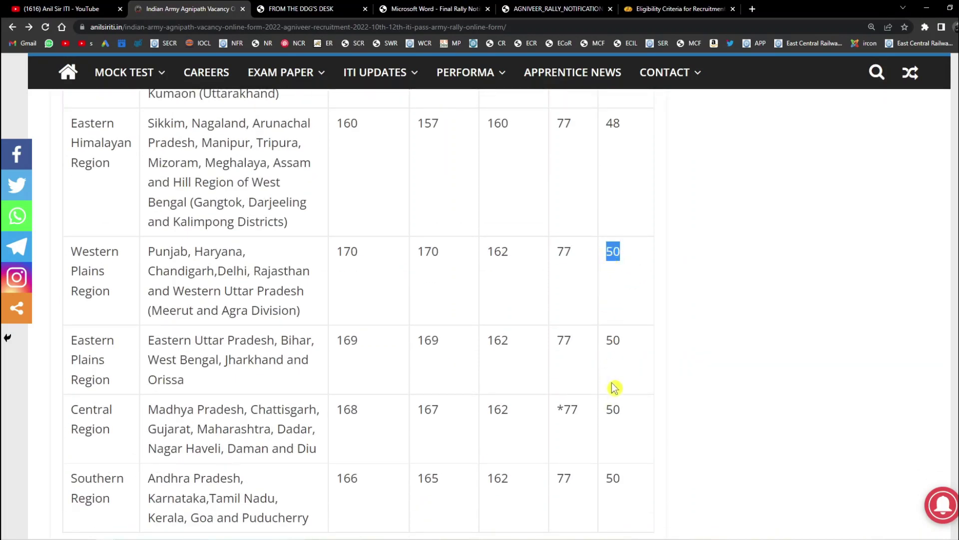
pyautogui.moveTo(634, 360); pyautogui.dragTo(605, 350)
pyautogui.click(623, 407)
pyautogui.doubleClick(623, 407)
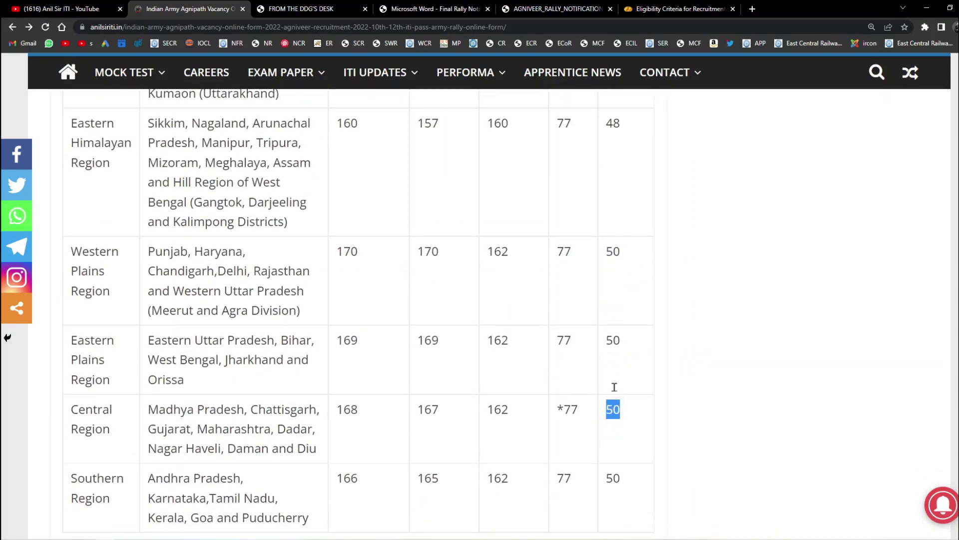
pyautogui.scroll(-3, 634, 253)
pyautogui.scroll(3, 620, 294)
pyautogui.moveTo(564, 410); pyautogui.dragTo(573, 409)
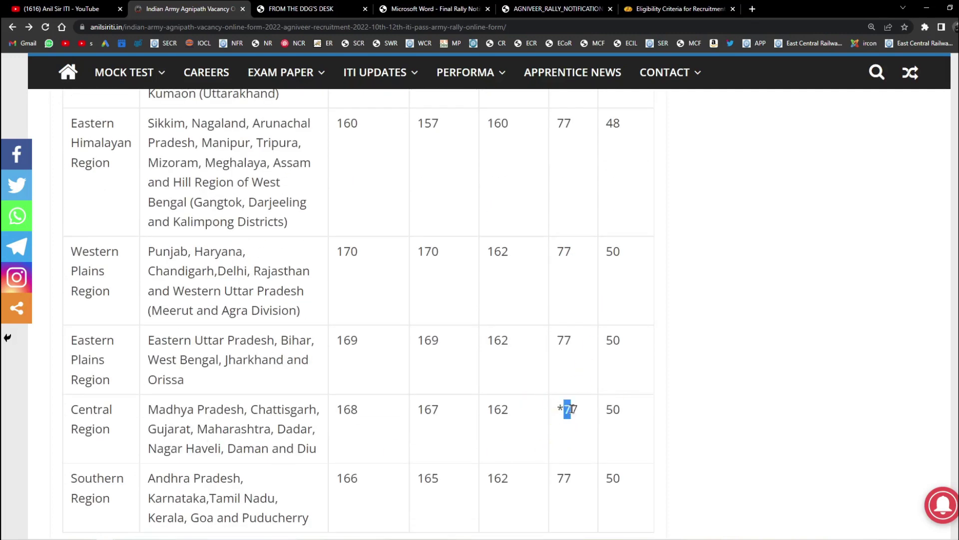
pyautogui.doubleClick(567, 409)
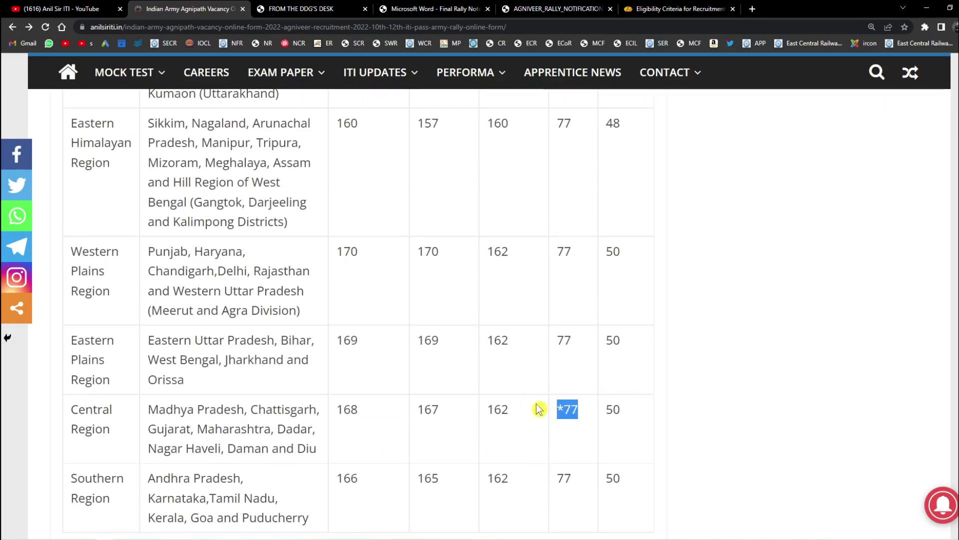
pyautogui.scroll(6, 524, 328)
pyautogui.scroll(-9, 458, 270)
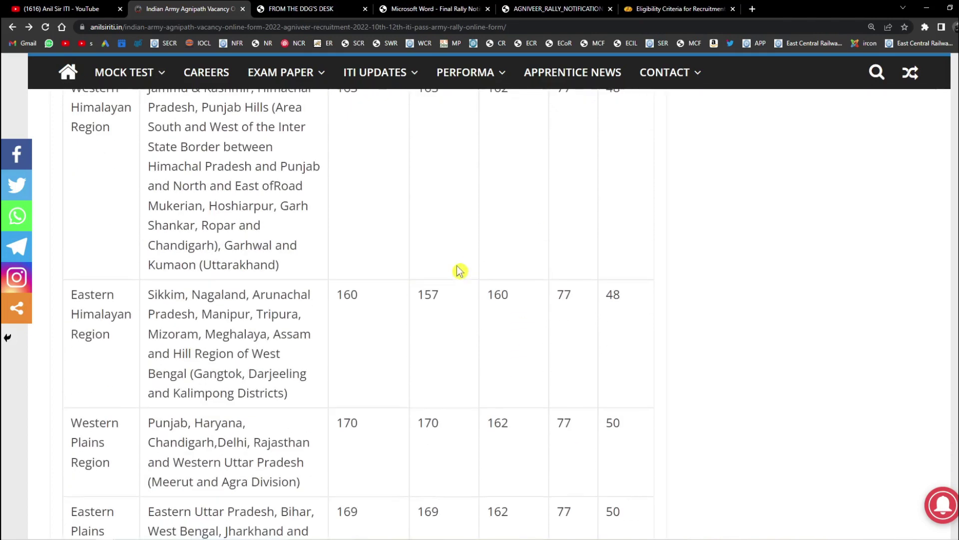
pyautogui.scroll(9, 419, 302)
# Glance through the Agniveer rally notification PDFs and the eligibility criteria page, then return to the article
pyautogui.click(563, 10)
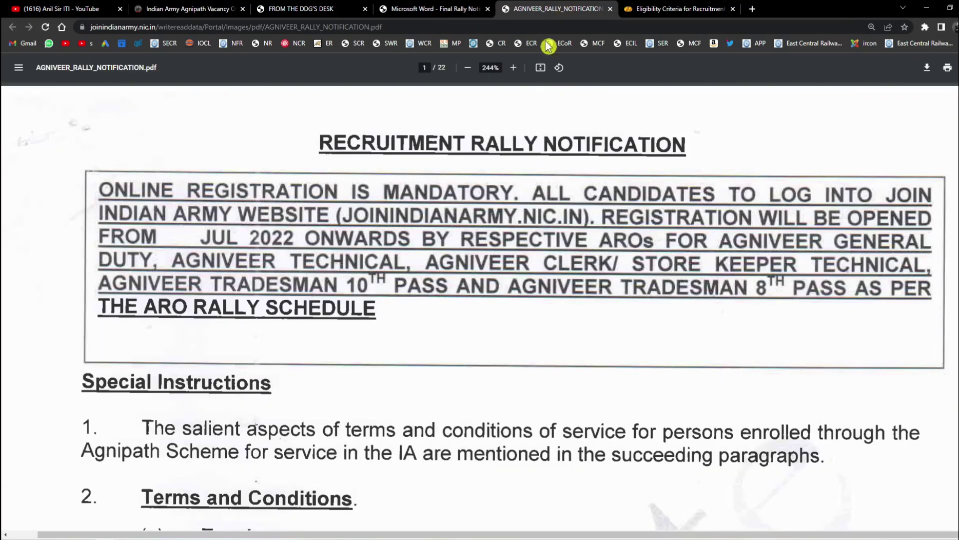
pyautogui.click(409, 9)
pyautogui.click(205, 7)
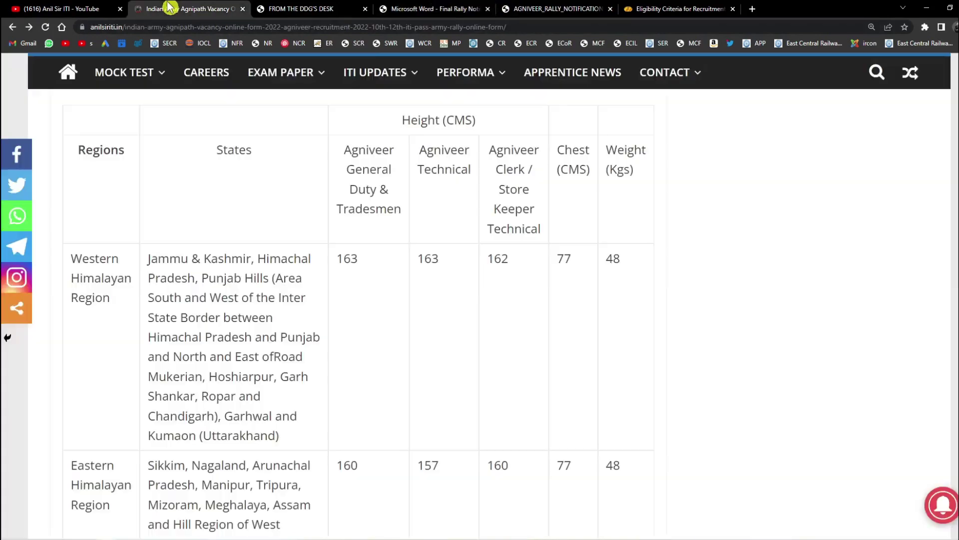
pyautogui.click(674, 9)
pyautogui.scroll(5, 435, 265)
pyautogui.scroll(10, 440, 254)
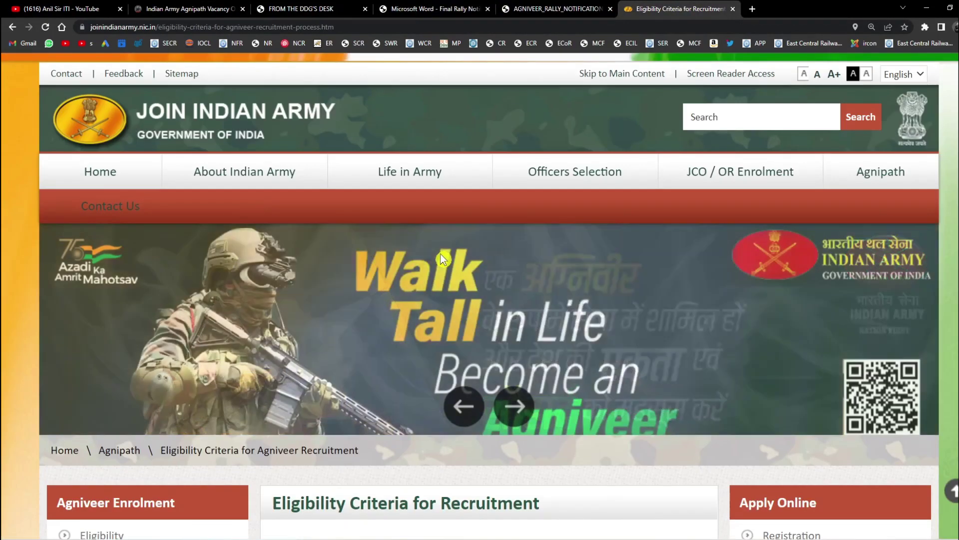
pyautogui.scroll(2, 440, 253)
pyautogui.click(158, 8)
# Scroll to the application links table and open the official eligibility criteria link
pyautogui.scroll(-3, 389, 238)
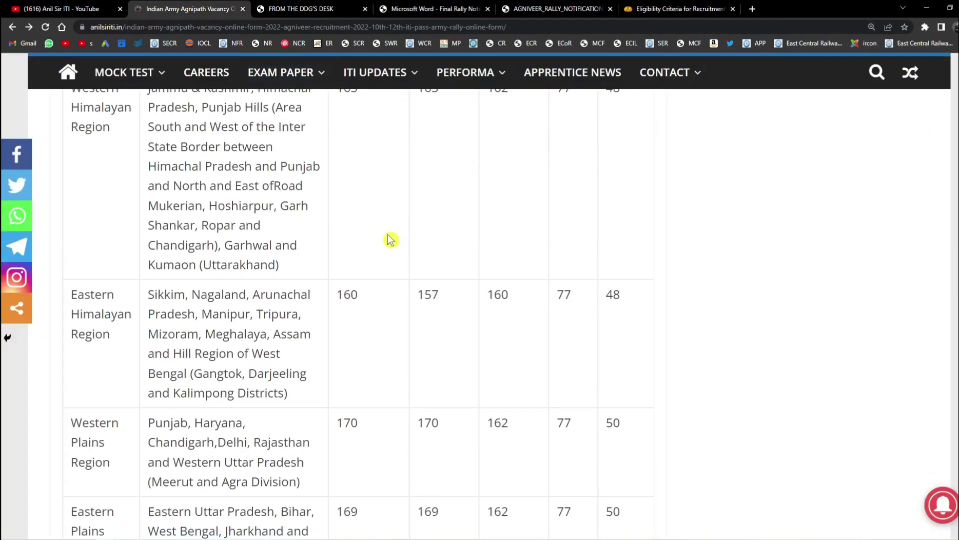
pyautogui.scroll(3, 272, 320)
pyautogui.scroll(-5, 268, 285)
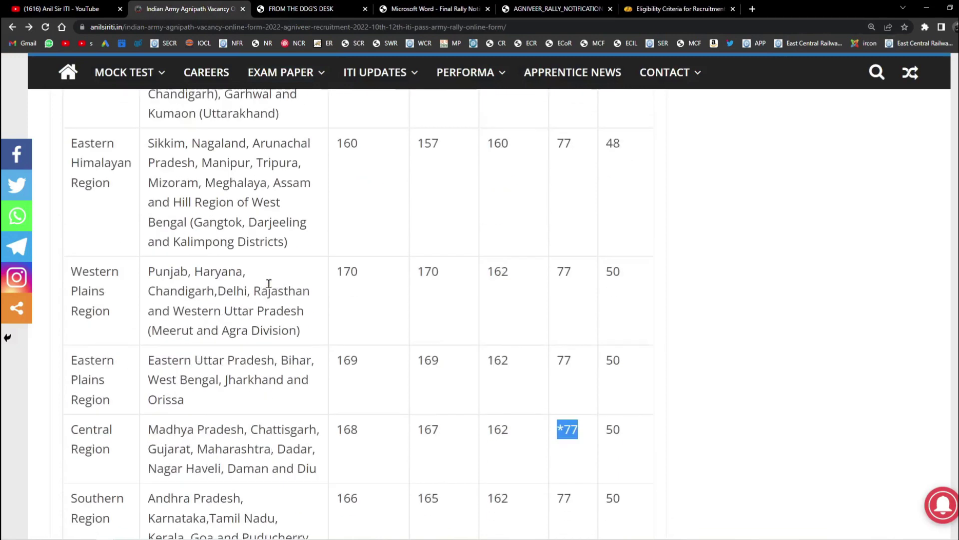
pyautogui.scroll(3, 271, 289)
pyautogui.scroll(2, 381, 278)
pyautogui.scroll(1, 383, 280)
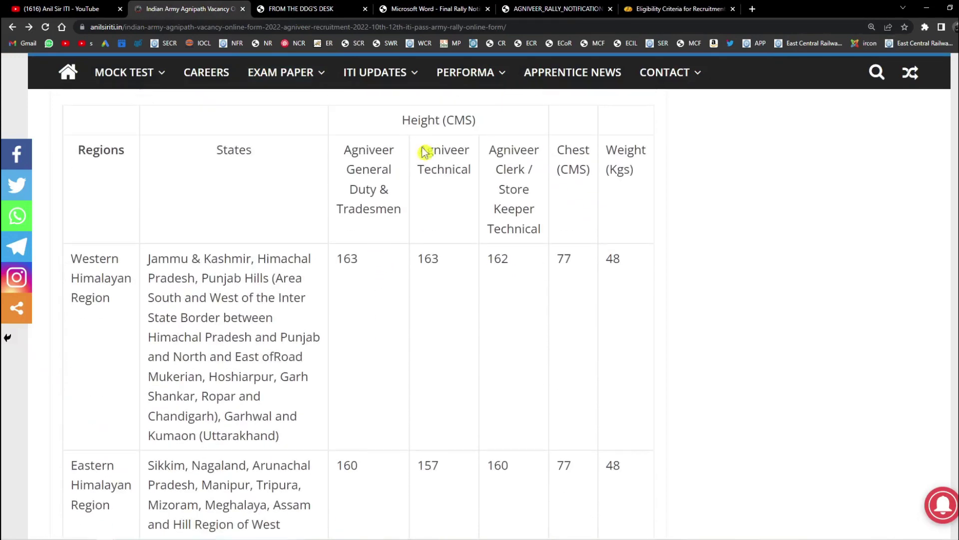
pyautogui.moveTo(387, 144); pyautogui.dragTo(444, 150)
pyautogui.click(444, 218)
pyautogui.scroll(-15, 448, 217)
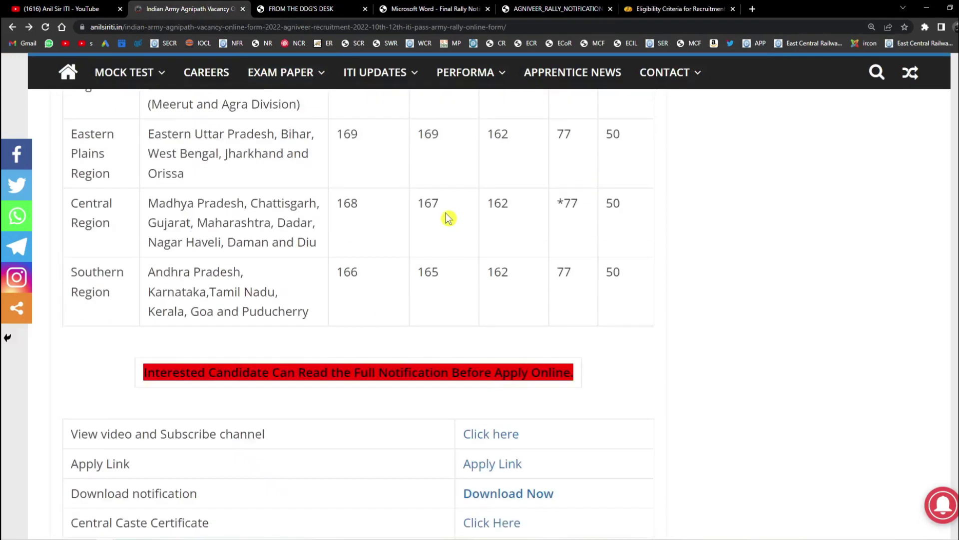
pyautogui.scroll(3, 448, 217)
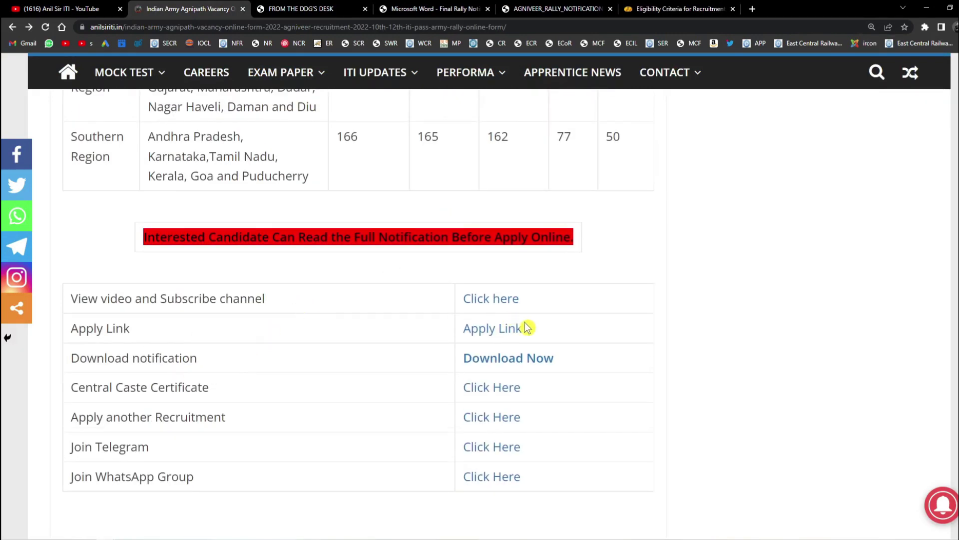
pyautogui.click(503, 360)
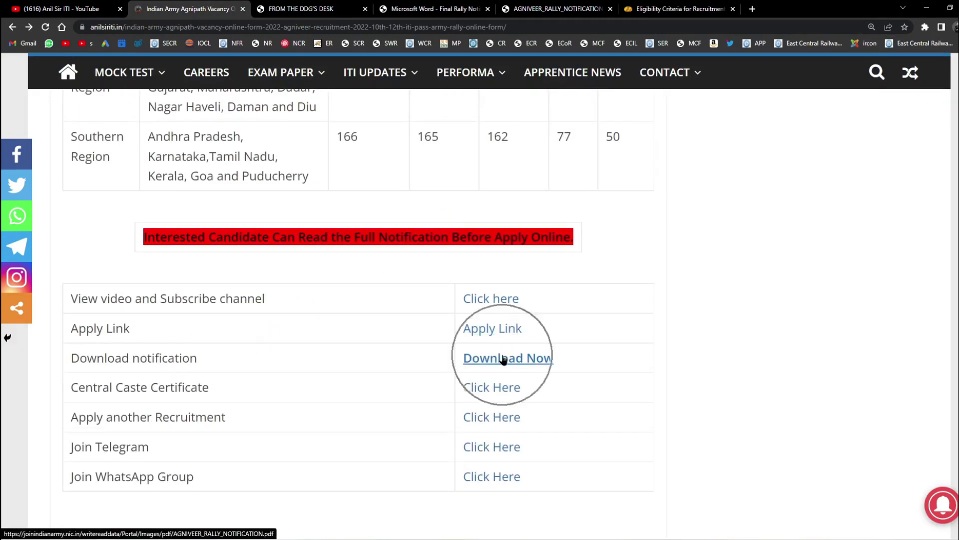
# Open the official Join Indian Army application site from the eligibility page
pyautogui.click(498, 331)
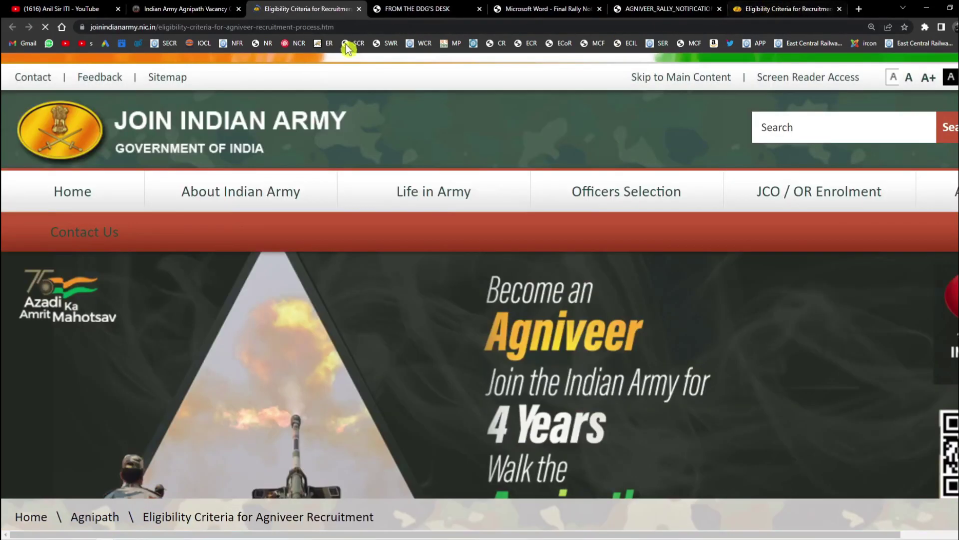
pyautogui.scroll(-15, 259, 280)
pyautogui.scroll(-15, 405, 297)
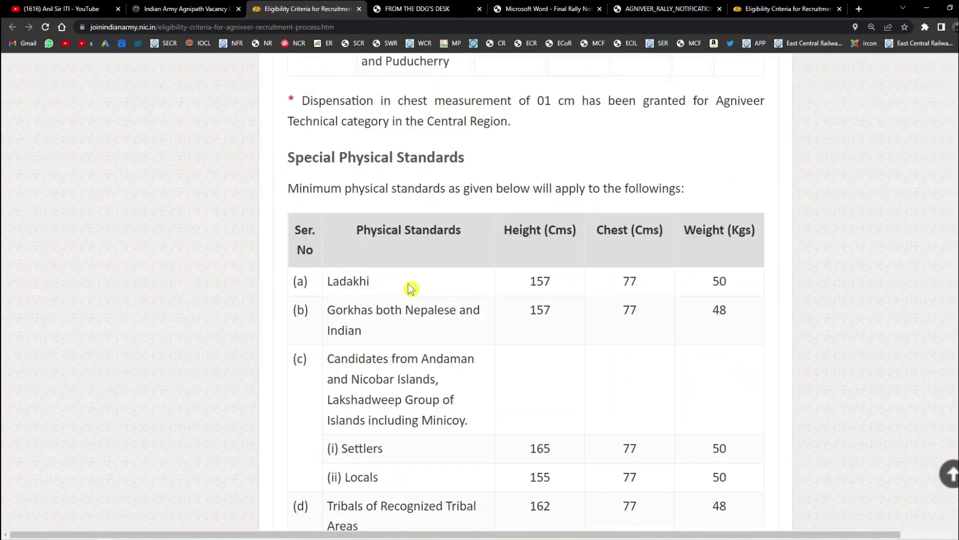
pyautogui.scroll(8, 483, 457)
pyautogui.scroll(15, 483, 457)
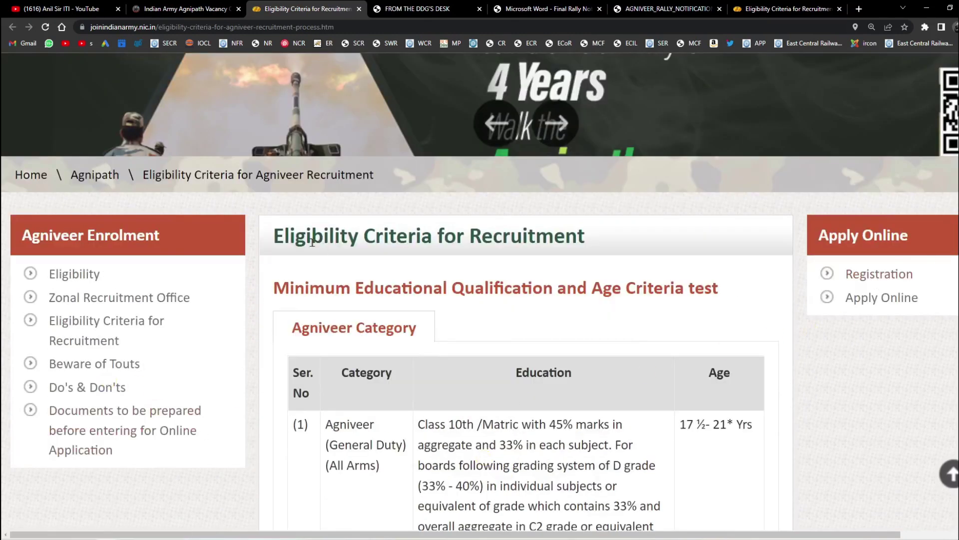
# Open Agniveer user registration, zoom its instructions to 150%, and continue to the form
pyautogui.click(894, 279)
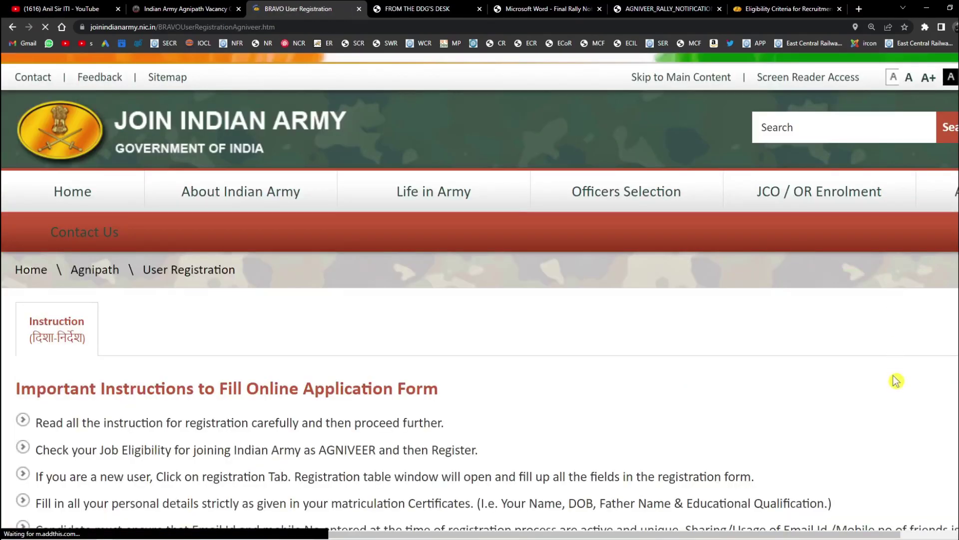
pyautogui.scroll(-18, 274, 295)
pyautogui.hotkey('ctrl', '-')
pyautogui.hotkey('ctrl', '-')
pyautogui.hotkey('ctrl', '-')
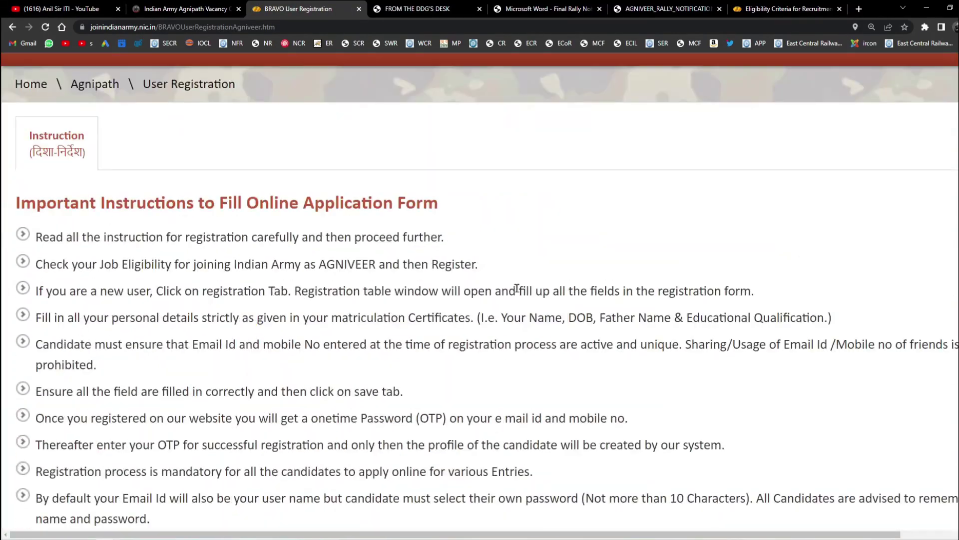
pyautogui.hotkey('ctrl', '-')
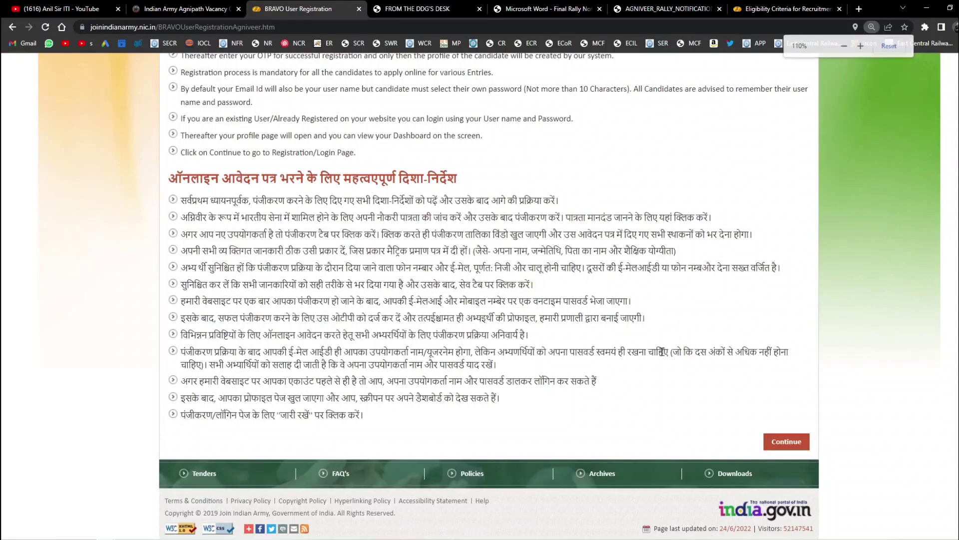
pyautogui.scroll(15, 417, 313)
pyautogui.hotkey('ctrl', '+')
pyautogui.hotkey('ctrl', '+')
pyautogui.hotkey('ctrl', '+')
pyautogui.scroll(-15, 624, 313)
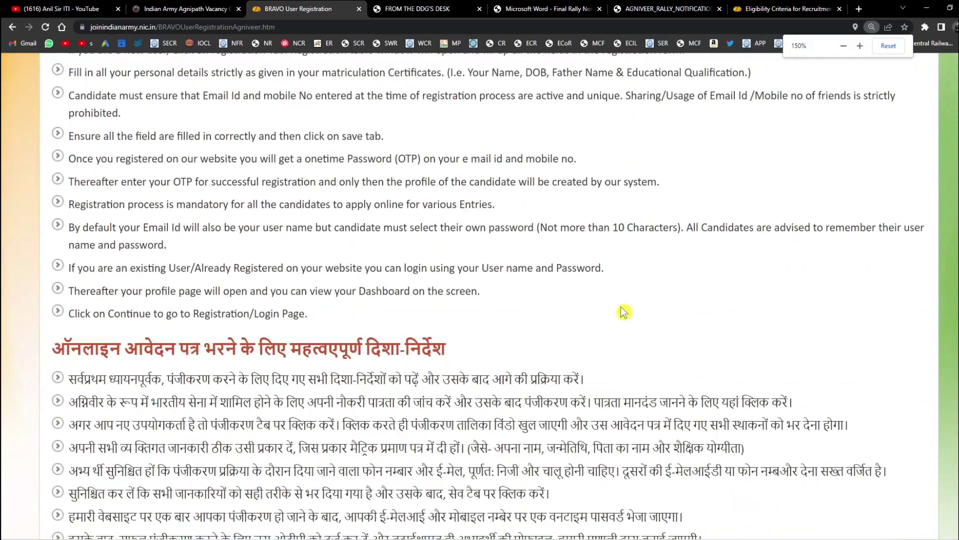
pyautogui.click(883, 406)
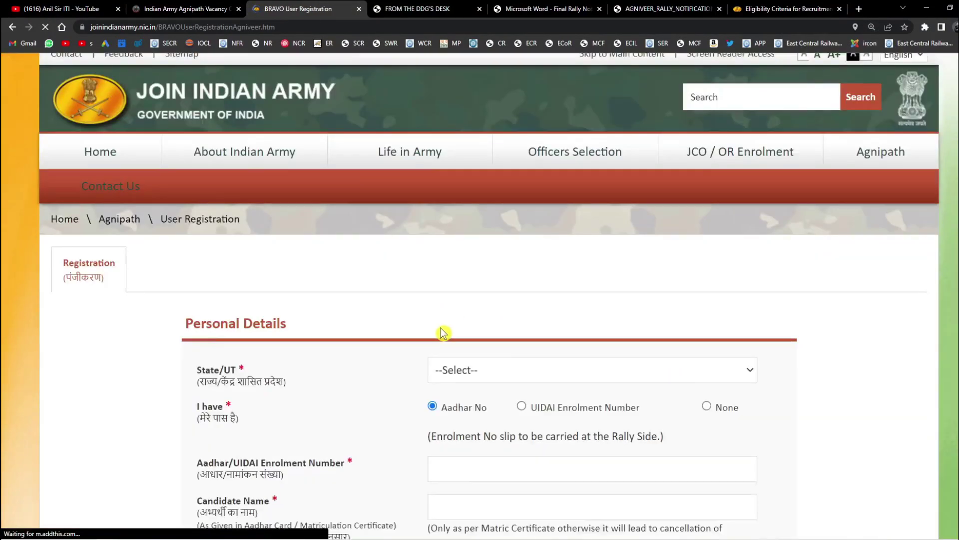
# Choose BIHAR as the state and fill in the Aadhar number and the candidate's, father's and mother's names
pyautogui.scroll(-3, 225, 250)
pyautogui.click(482, 221)
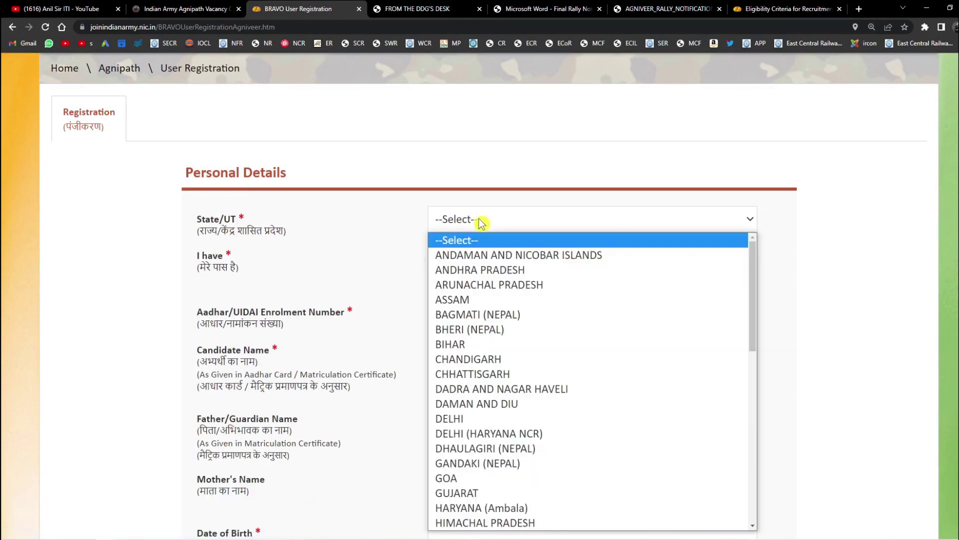
pyautogui.click(493, 350)
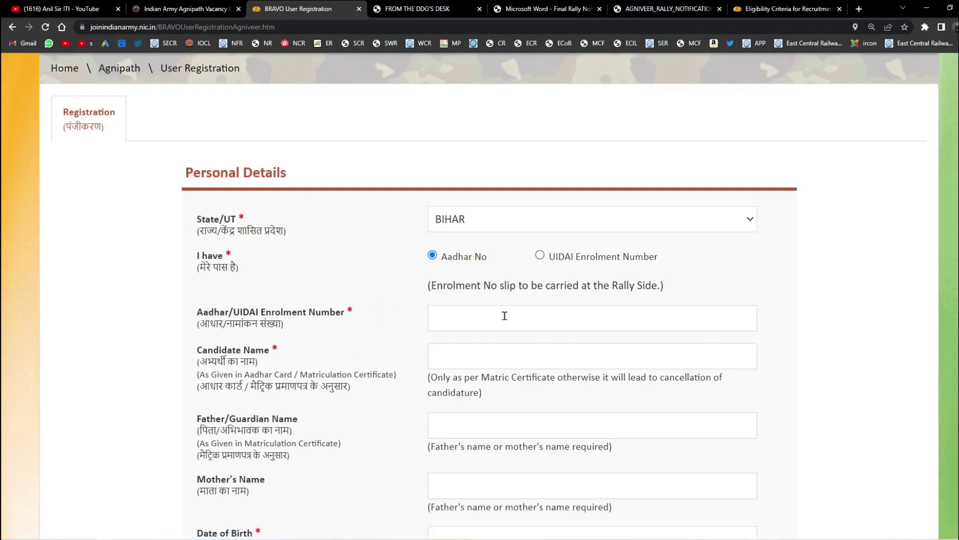
pyautogui.click(505, 315)
pyautogui.scroll(-3, 350, 290)
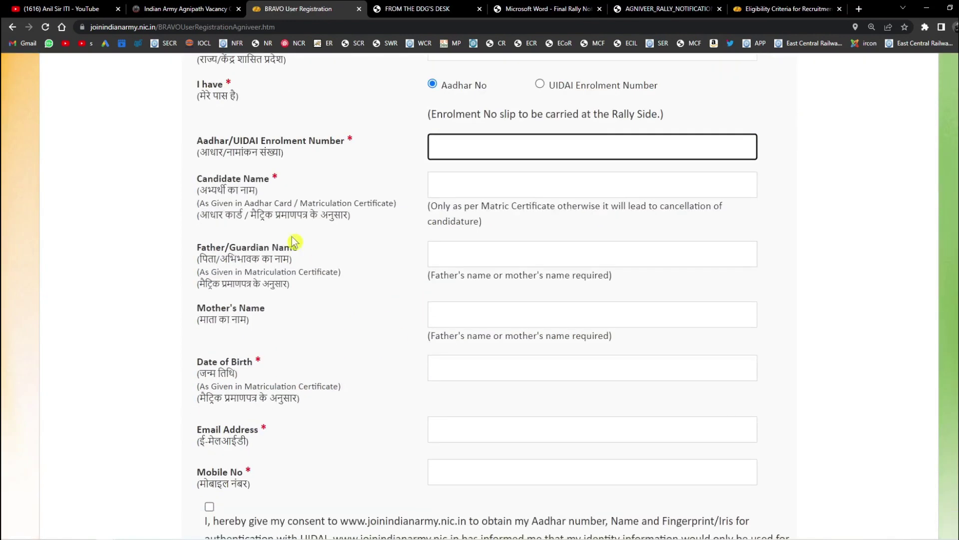
pyautogui.click(479, 193)
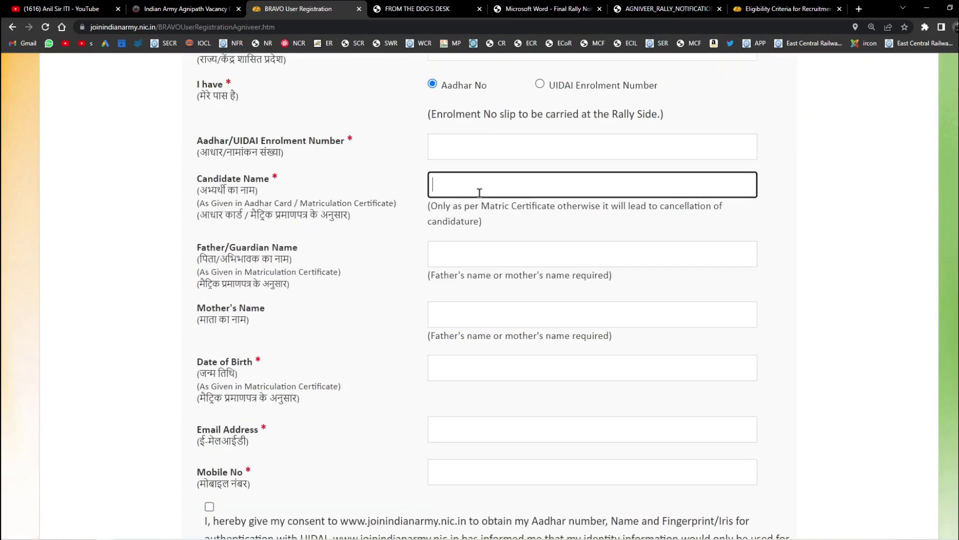
pyautogui.click(436, 251)
pyautogui.doubleClick(203, 309)
pyautogui.click(516, 302)
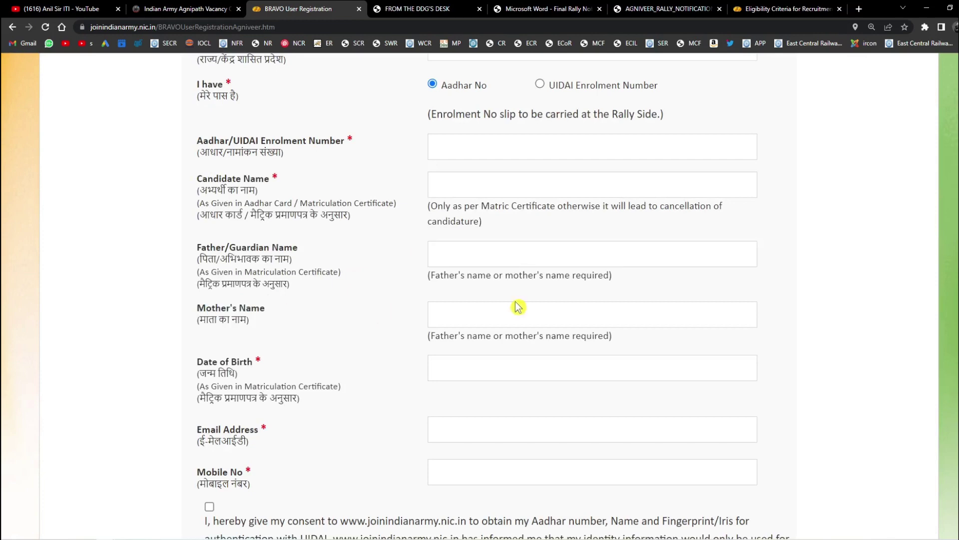
pyautogui.click(503, 311)
pyautogui.scroll(-3, 475, 302)
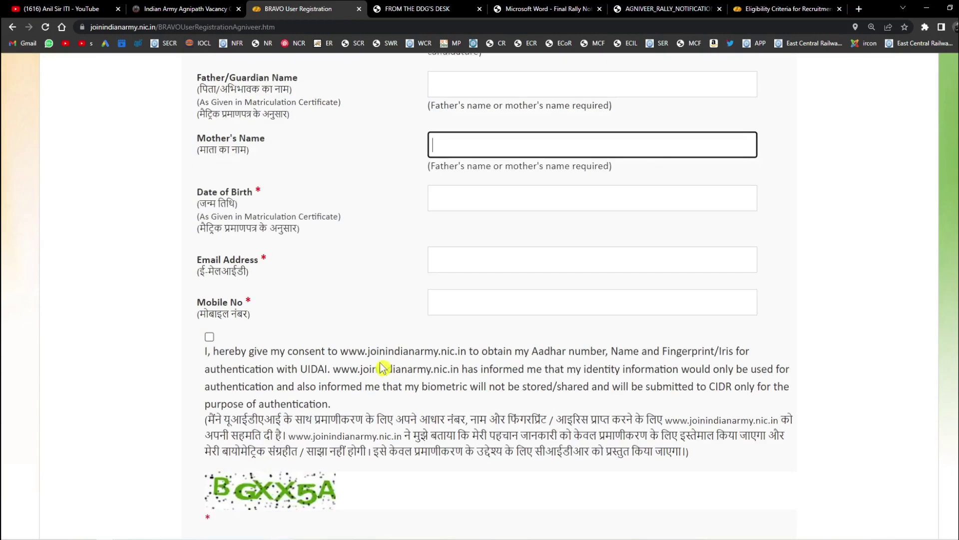
# Set the date of birth to 01-03-2000 in the calendar
pyautogui.click(472, 190)
pyautogui.click(529, 239)
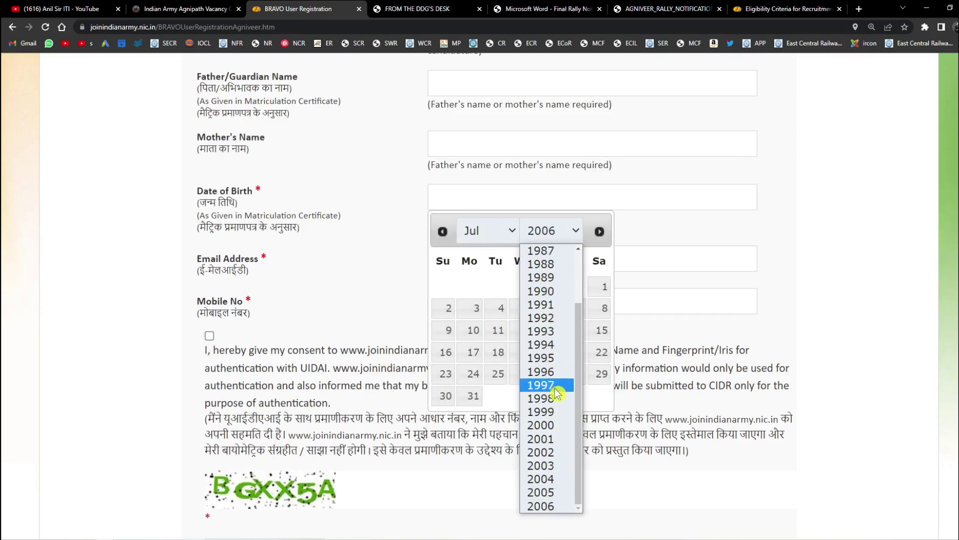
pyautogui.click(562, 429)
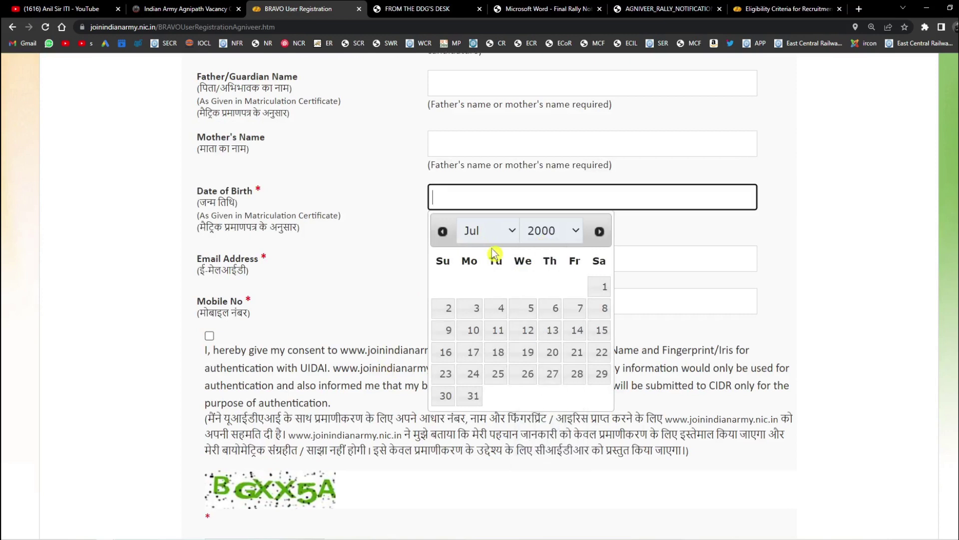
pyautogui.click(484, 231)
pyautogui.click(484, 278)
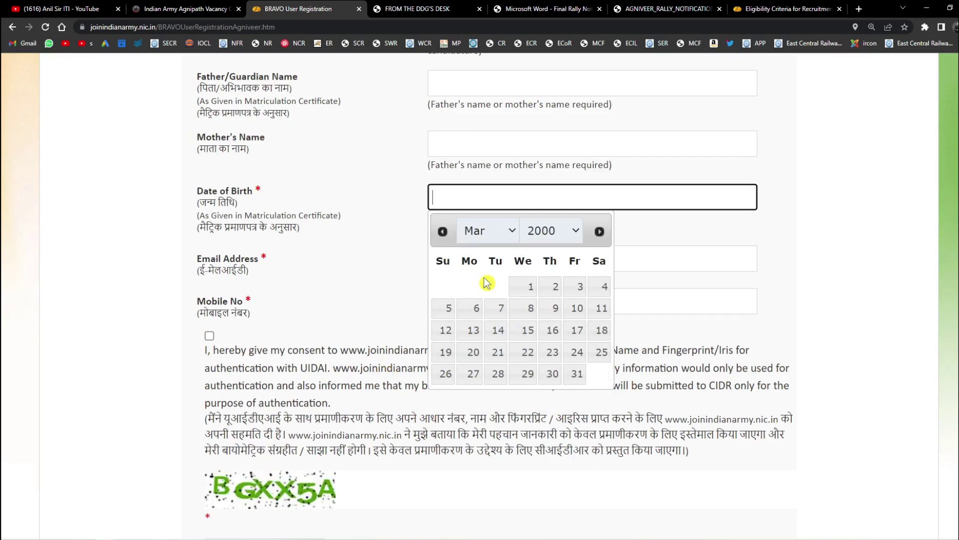
pyautogui.click(523, 283)
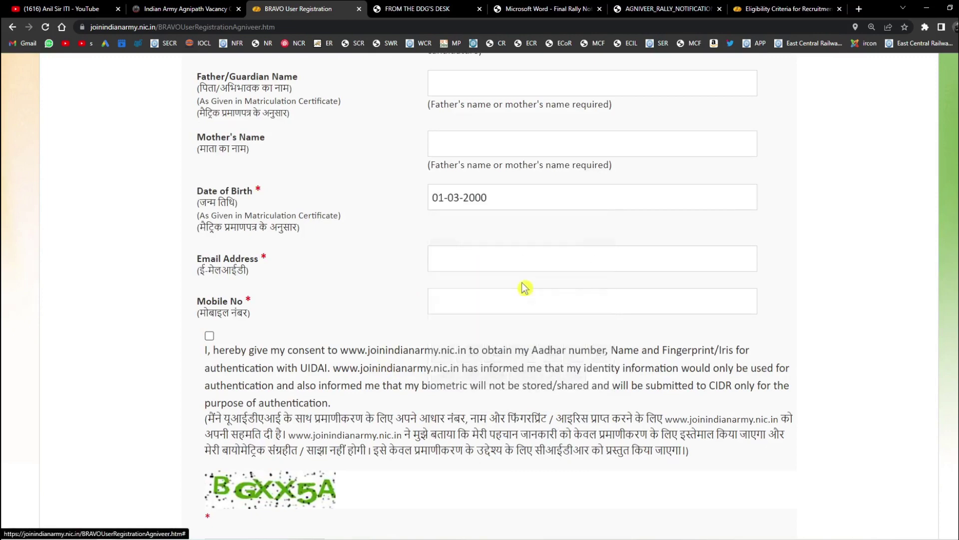
# Fill in the email address, give Aadhar authentication consent, and submit the registration
pyautogui.click(475, 264)
pyautogui.click(384, 308)
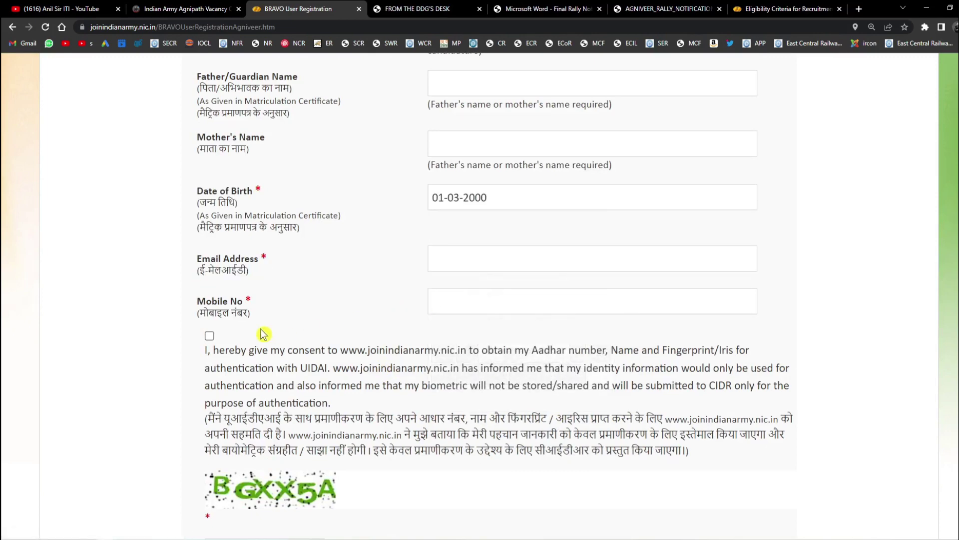
pyautogui.click(210, 335)
pyautogui.scroll(-5, 220, 336)
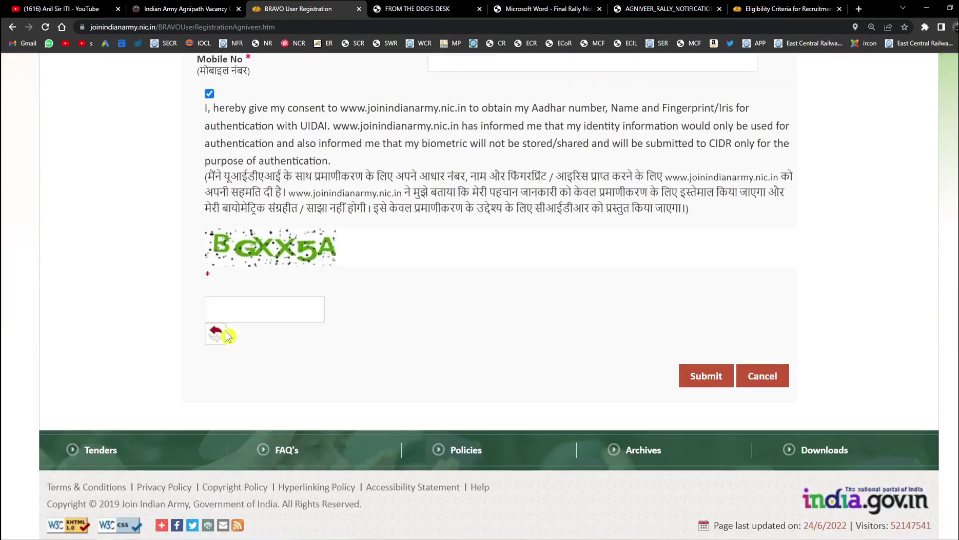
pyautogui.click(703, 369)
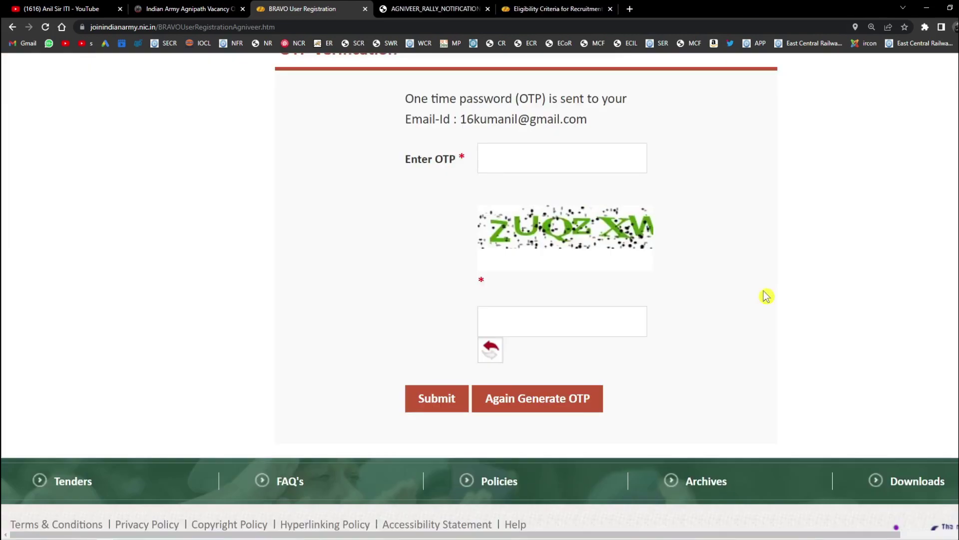
pyautogui.scroll(3, 767, 295)
pyautogui.scroll(-3, 767, 293)
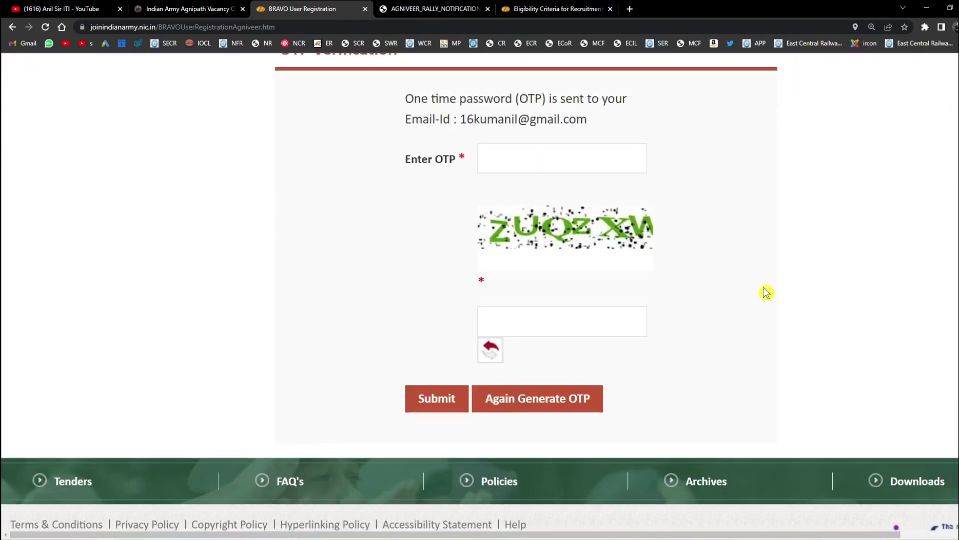
pyautogui.click(518, 163)
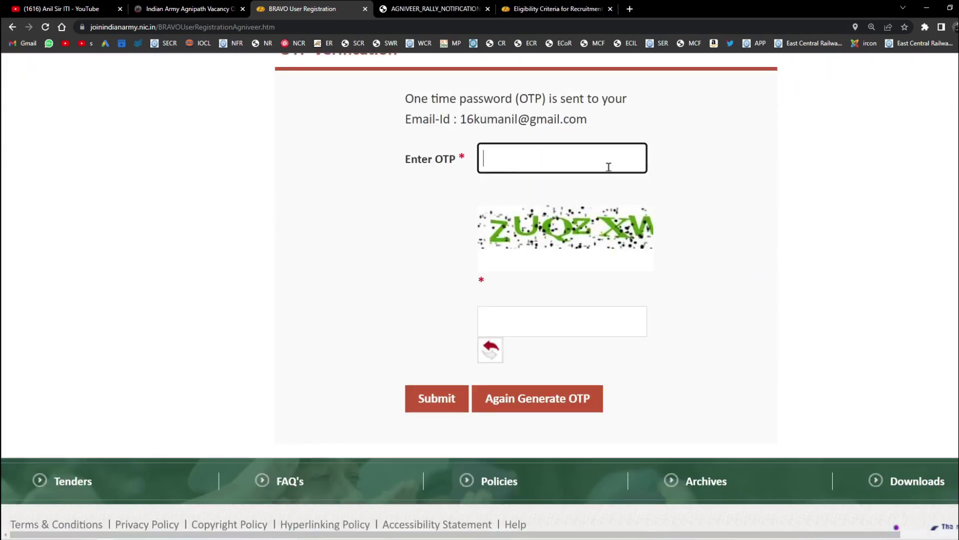
pyautogui.moveTo(463, 120); pyautogui.dragTo(577, 140)
pyautogui.click(555, 154)
pyautogui.click(557, 312)
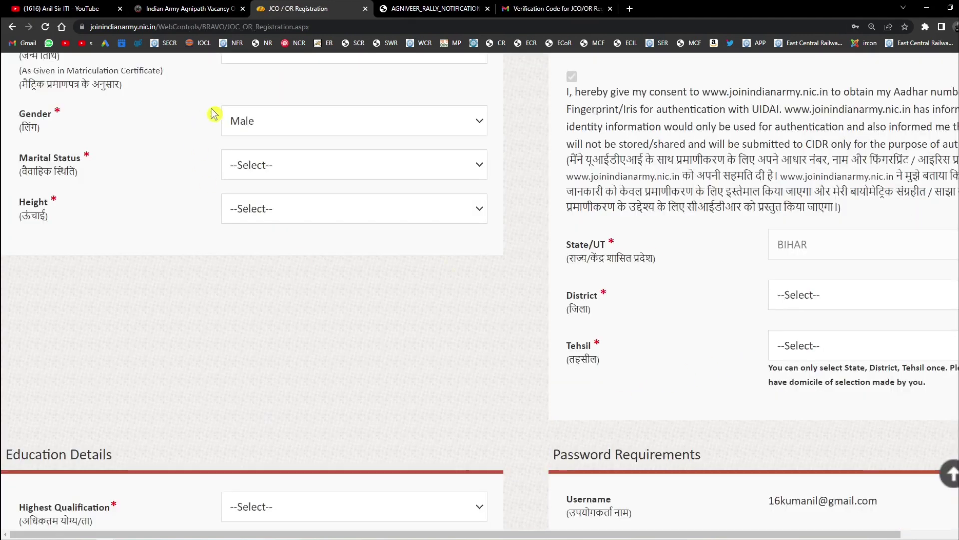
# Keep gender as Male and set marital status to Unmarried
pyautogui.click(250, 131)
pyautogui.click(243, 160)
pyautogui.click(249, 172)
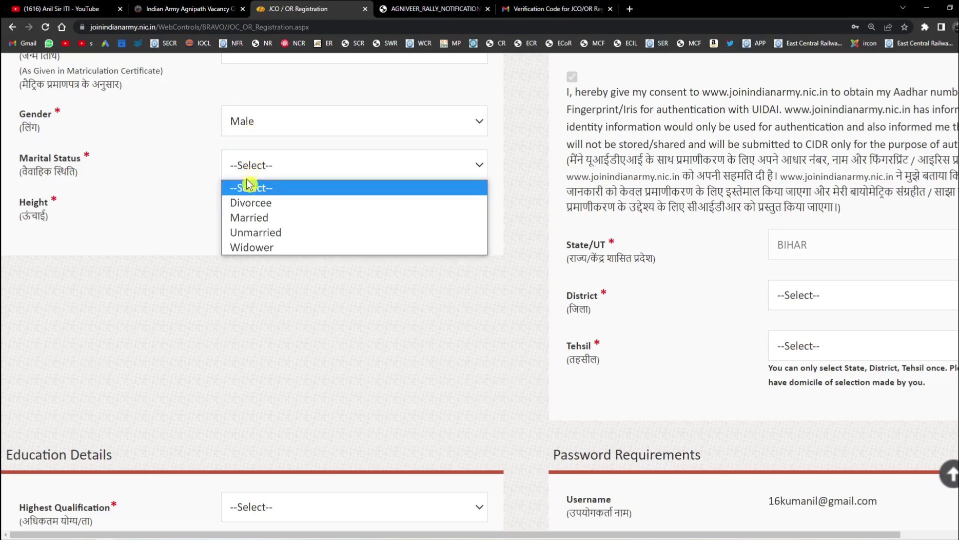
pyautogui.click(271, 234)
# Set the height to 164
pyautogui.click(274, 209)
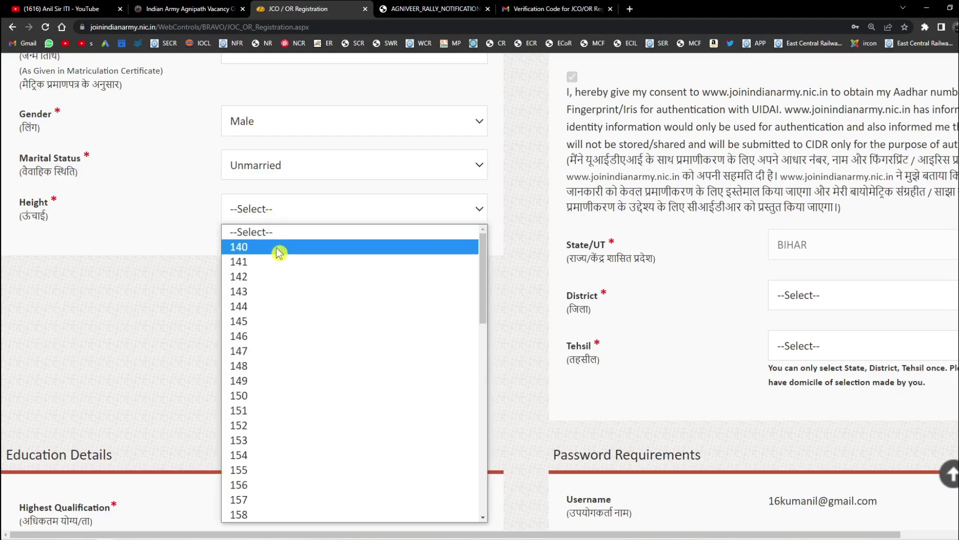
pyautogui.scroll(-10, 279, 252)
pyautogui.scroll(10, 285, 347)
pyautogui.scroll(-7, 276, 409)
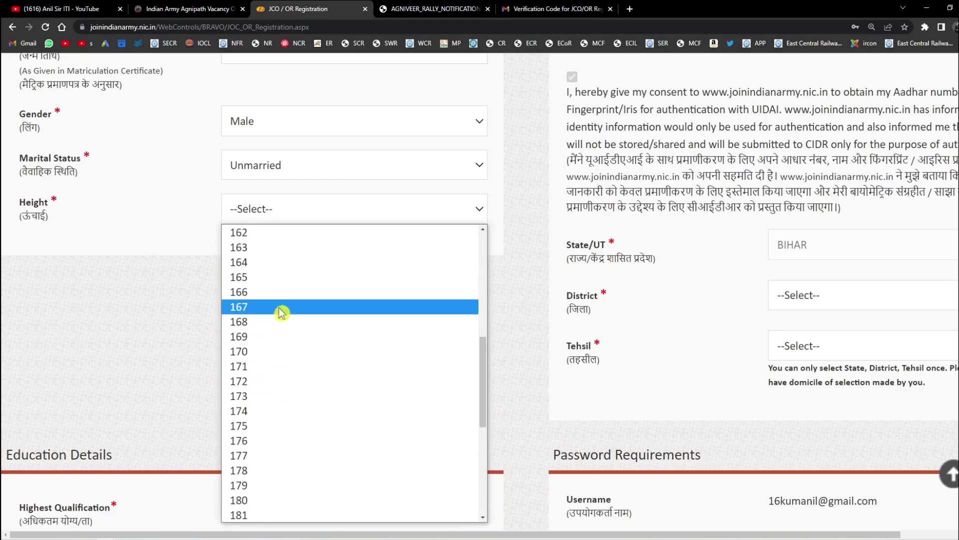
pyautogui.click(284, 270)
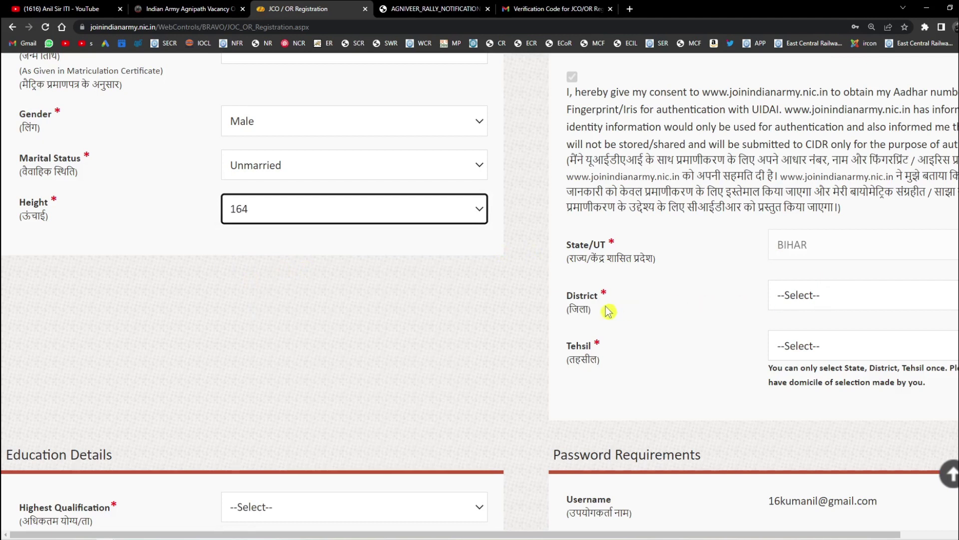
# Choose BUXAR as the district and Buxar as the tehsil
pyautogui.click(810, 295)
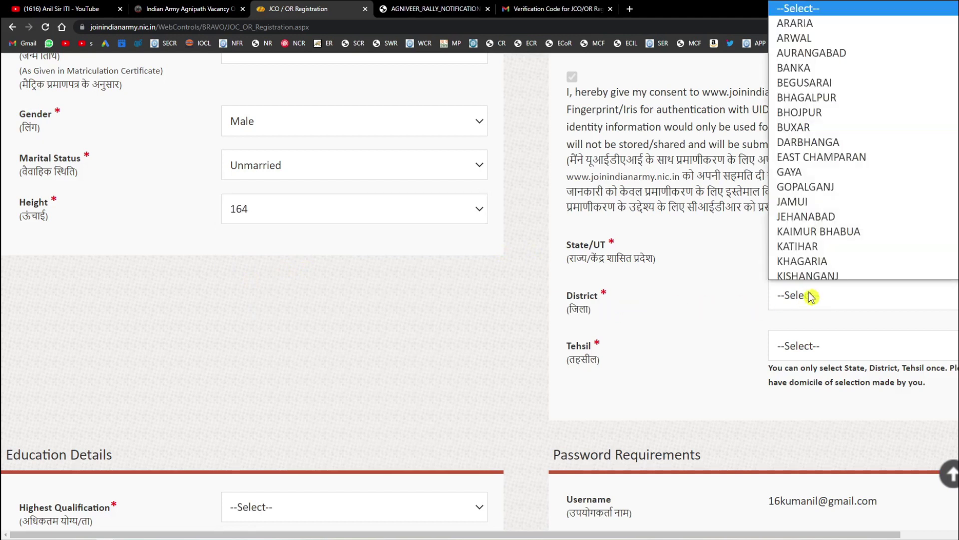
pyautogui.click(809, 125)
pyautogui.click(792, 342)
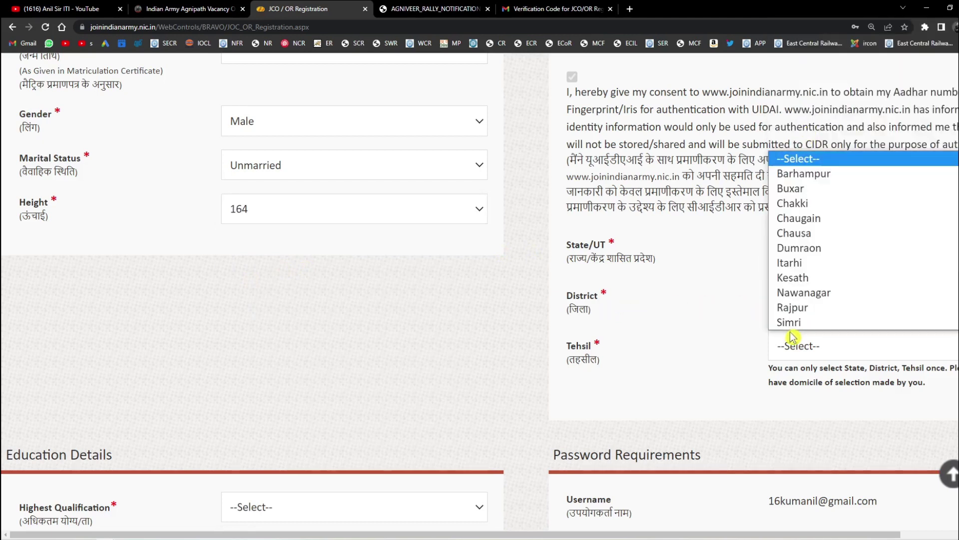
pyautogui.click(805, 189)
pyautogui.scroll(-7, 343, 285)
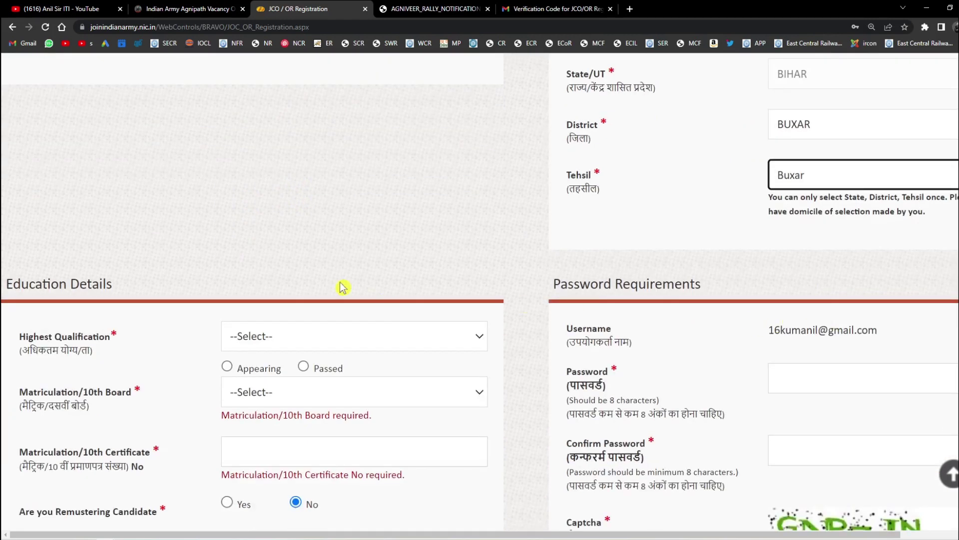
pyautogui.click(263, 172)
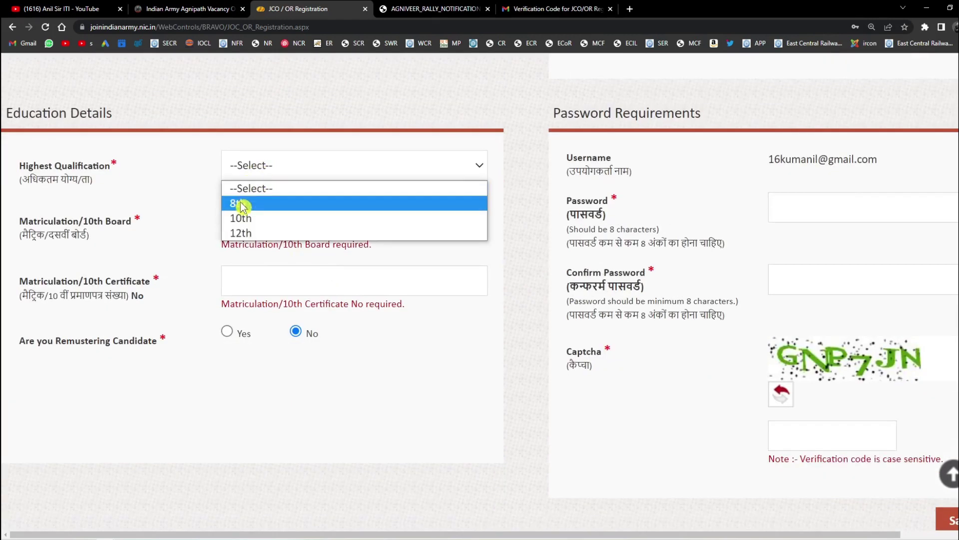
# Set the highest qualification to 12th and mark it as passed
pyautogui.click(274, 219)
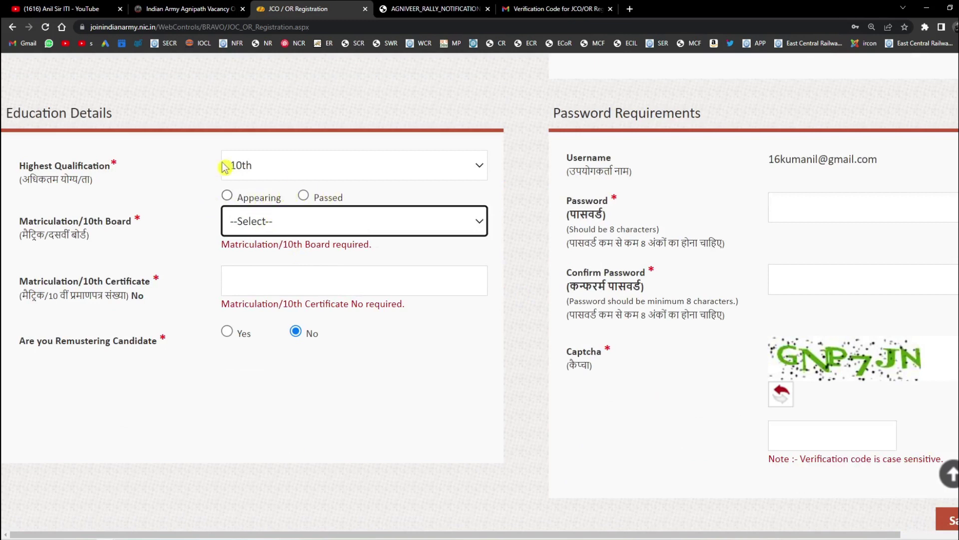
pyautogui.click(258, 167)
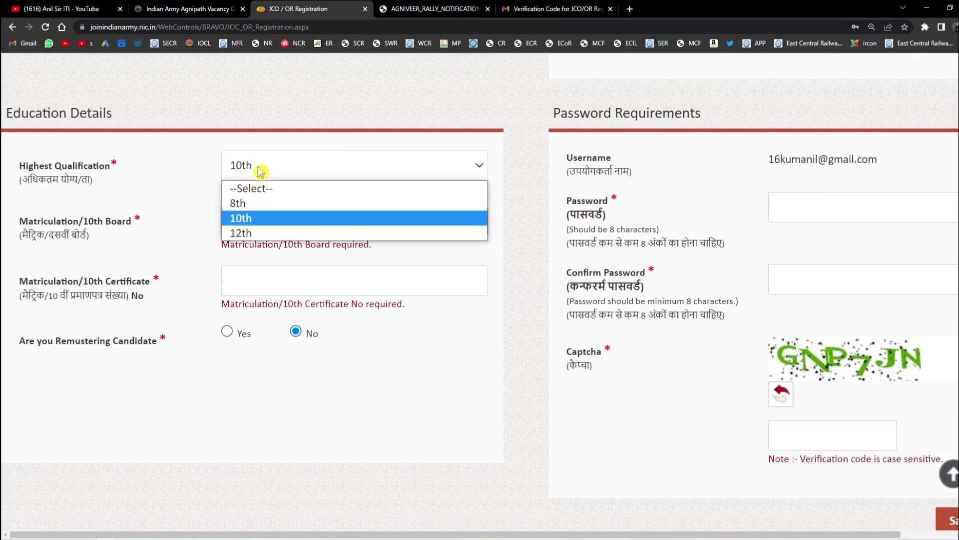
pyautogui.click(273, 249)
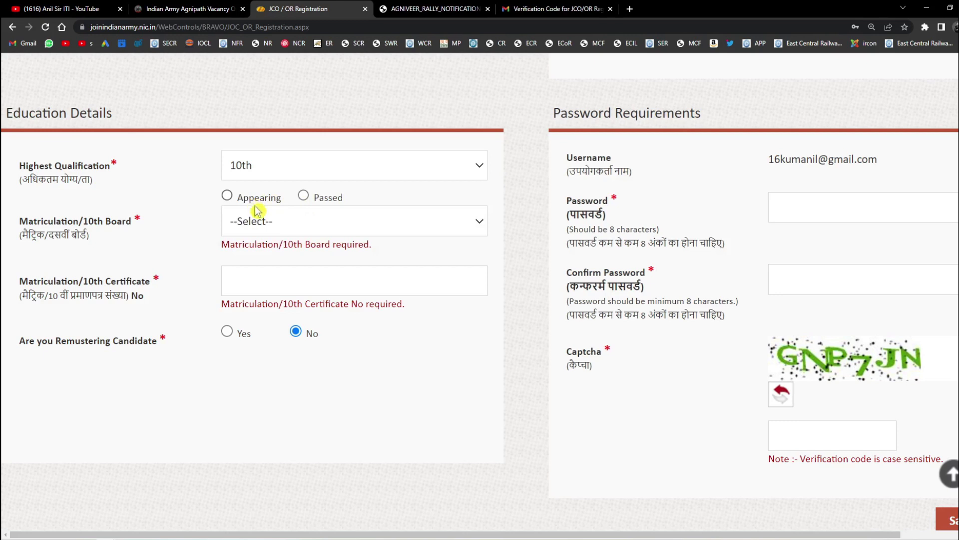
pyautogui.click(296, 231)
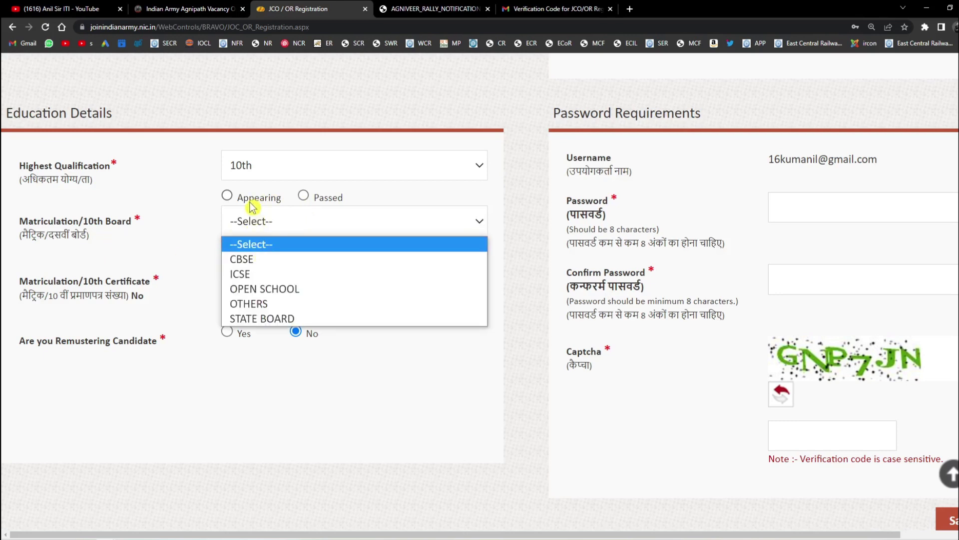
pyautogui.click(246, 166)
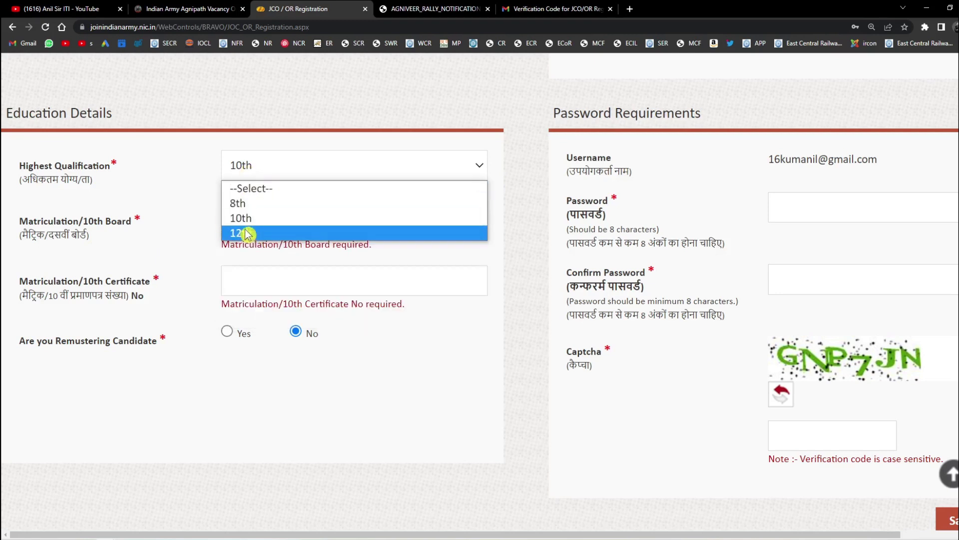
pyautogui.click(244, 233)
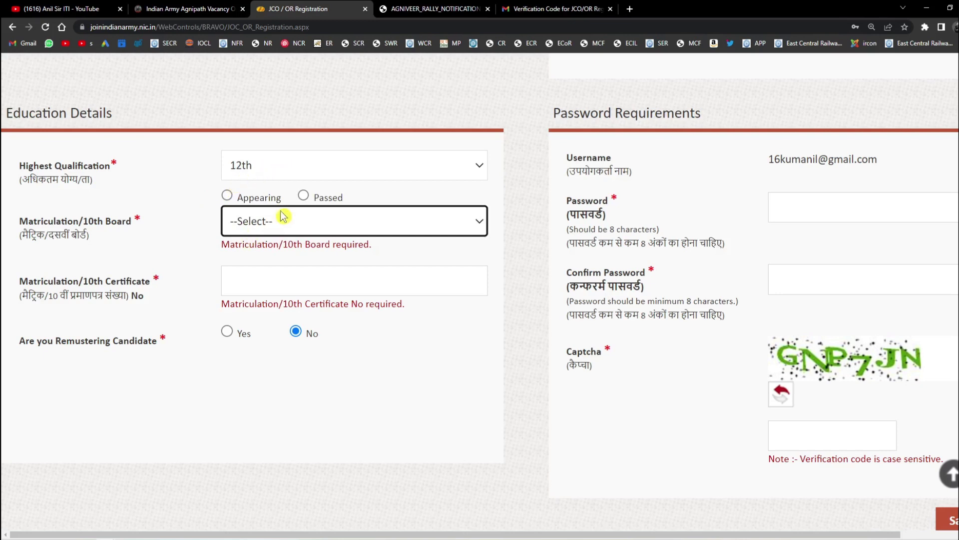
pyautogui.click(303, 195)
# Set the 10th board to STATE BOARD in BIHAR and start entering the 10th certificate number
pyautogui.click(246, 223)
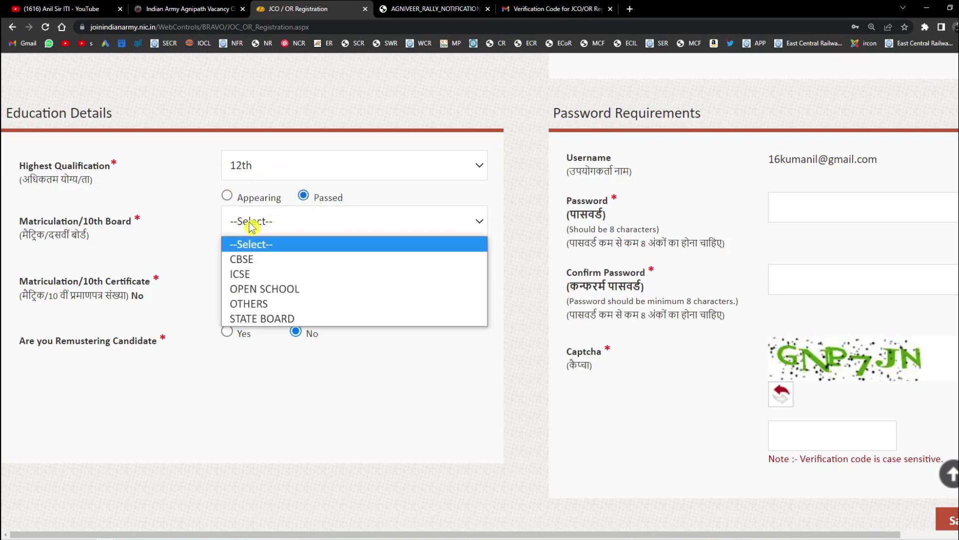
pyautogui.click(256, 258)
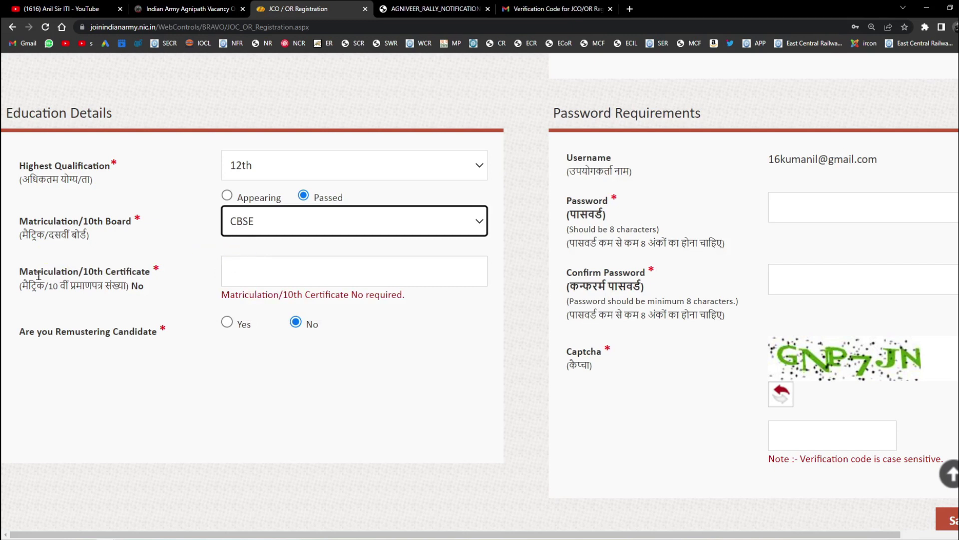
pyautogui.click(350, 223)
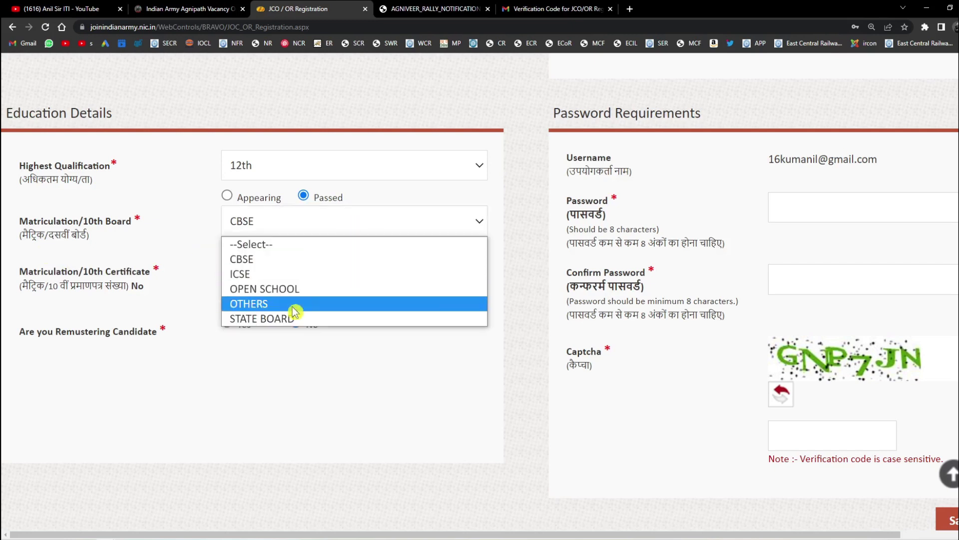
pyautogui.click(302, 318)
pyautogui.click(315, 275)
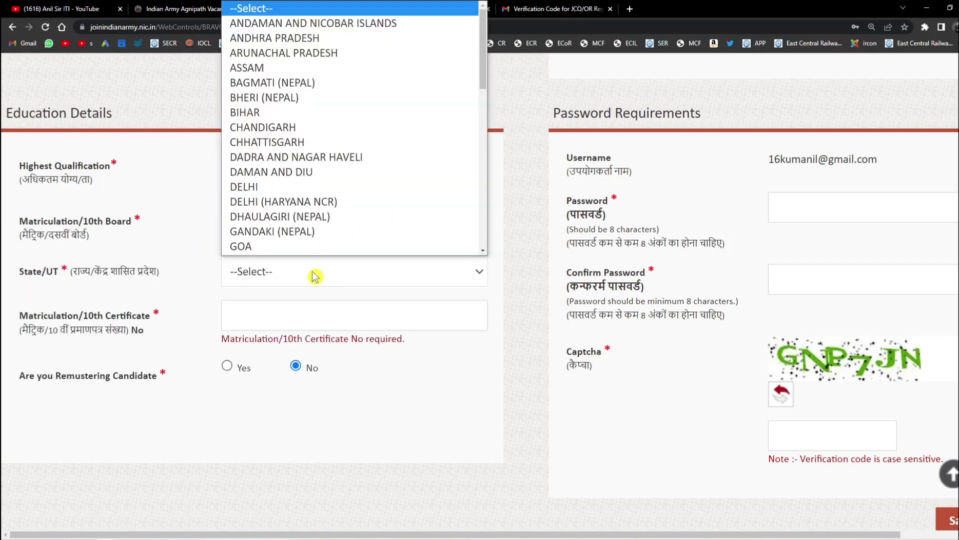
pyautogui.click(279, 112)
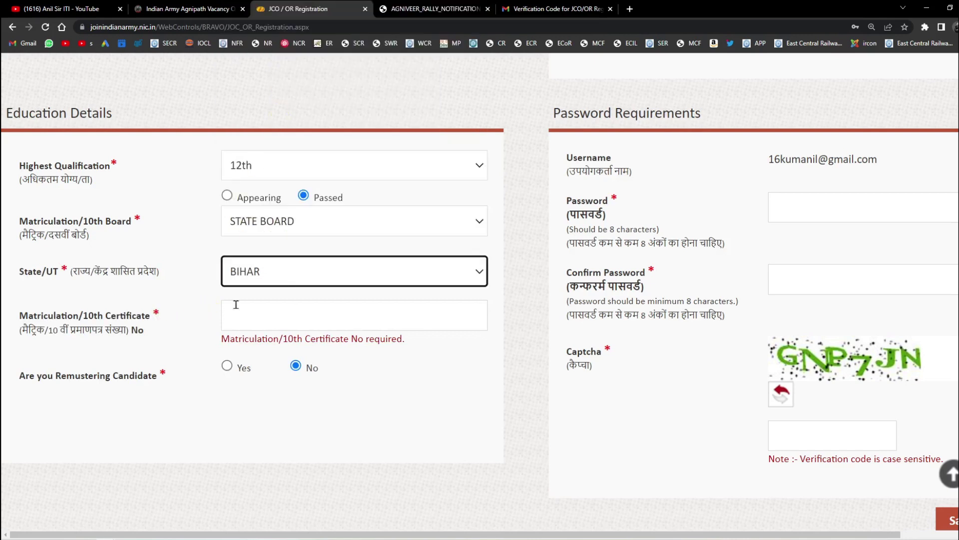
pyautogui.click(286, 314)
pyautogui.moveTo(88, 318); pyautogui.dragTo(144, 331)
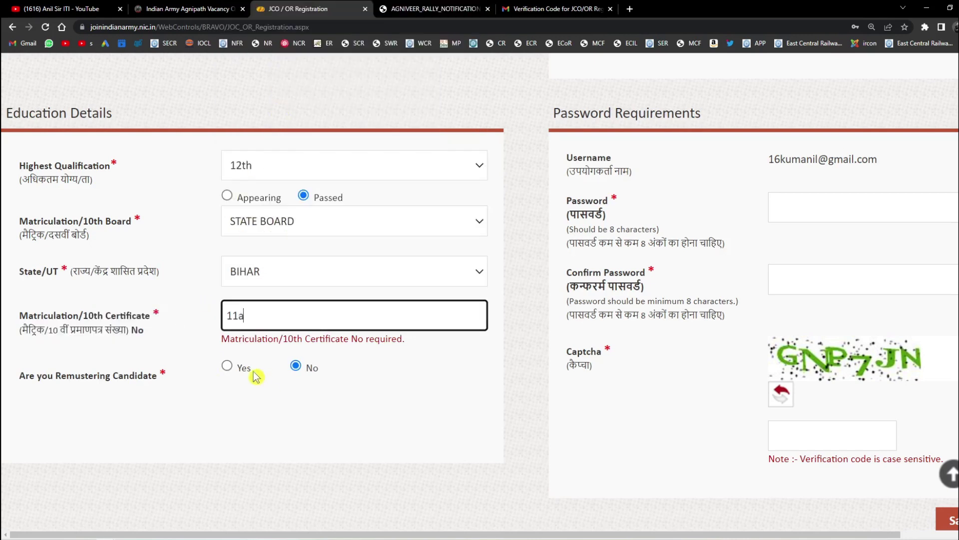
# Focus the Password field and highlight its 8-character minimum requirement
pyautogui.scroll(-3, 738, 188)
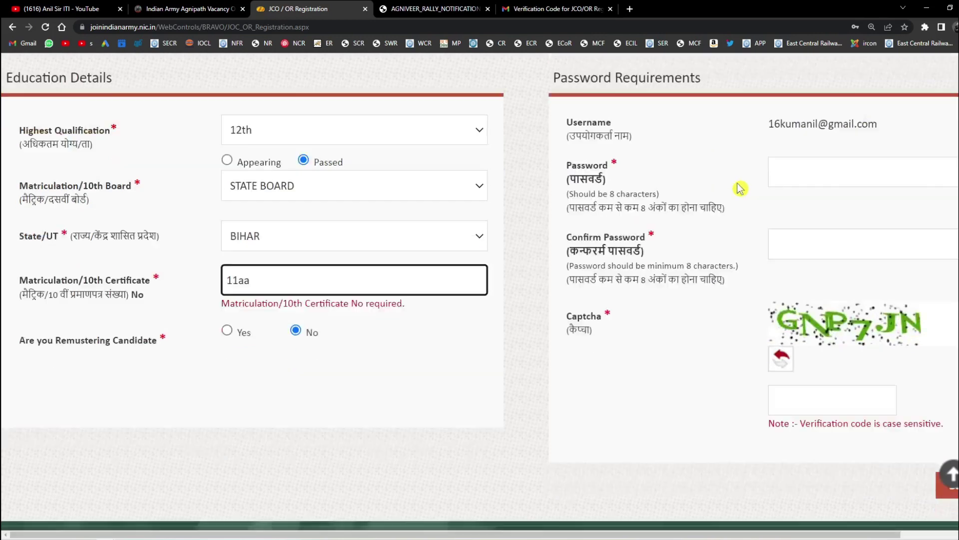
pyautogui.scroll(3, 845, 90)
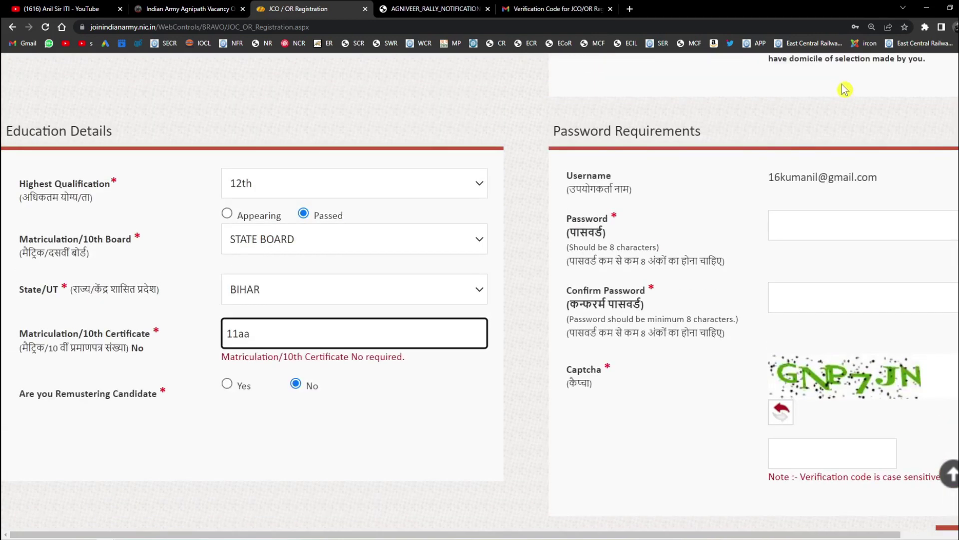
pyautogui.click(819, 215)
pyautogui.click(725, 195)
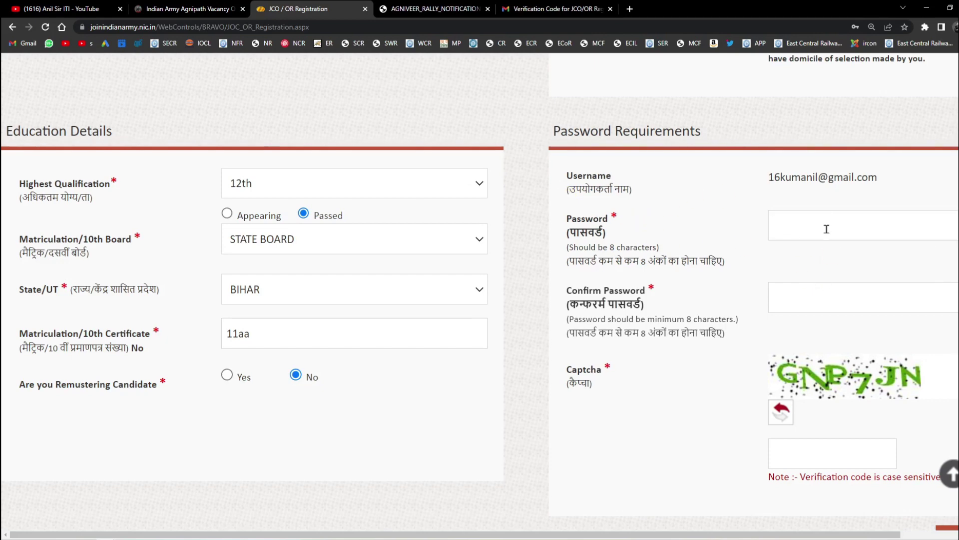
pyautogui.scroll(-4, 811, 271)
pyautogui.scroll(4, 808, 275)
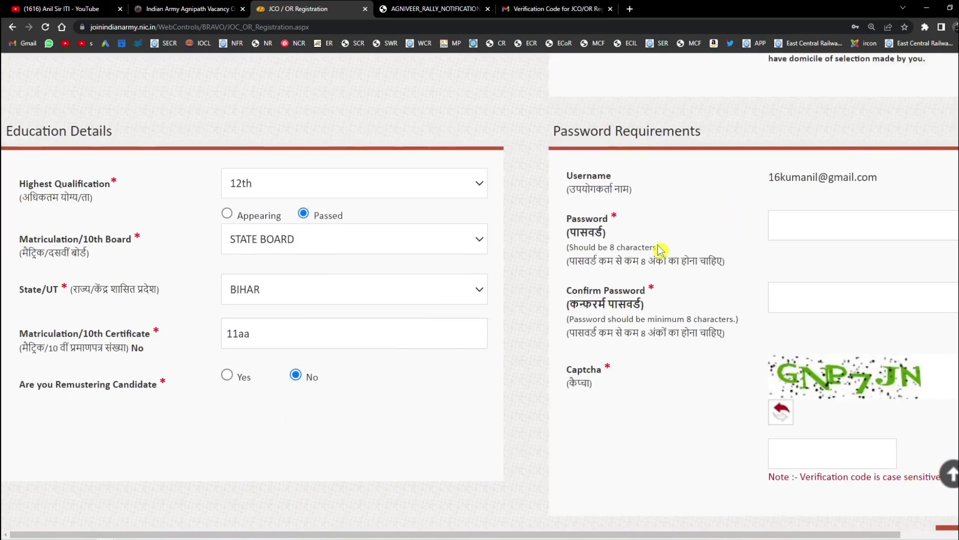
pyautogui.moveTo(609, 247); pyautogui.dragTo(874, 246)
pyautogui.click(872, 232)
# Enter a short test password to reveal the uppercase, lowercase, number and symbol rules
pyautogui.write('a')
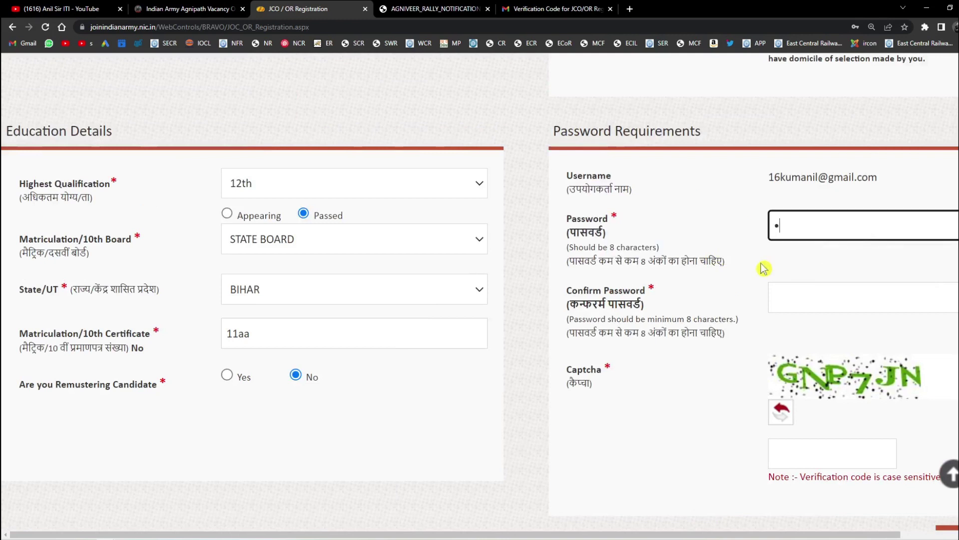
pyautogui.moveTo(793, 227); pyautogui.dragTo(752, 244)
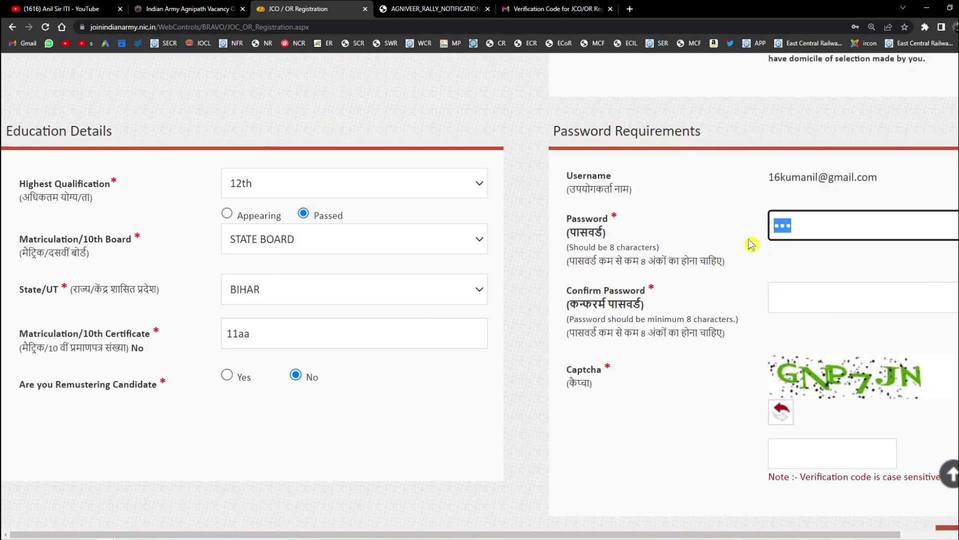
pyautogui.click(660, 244)
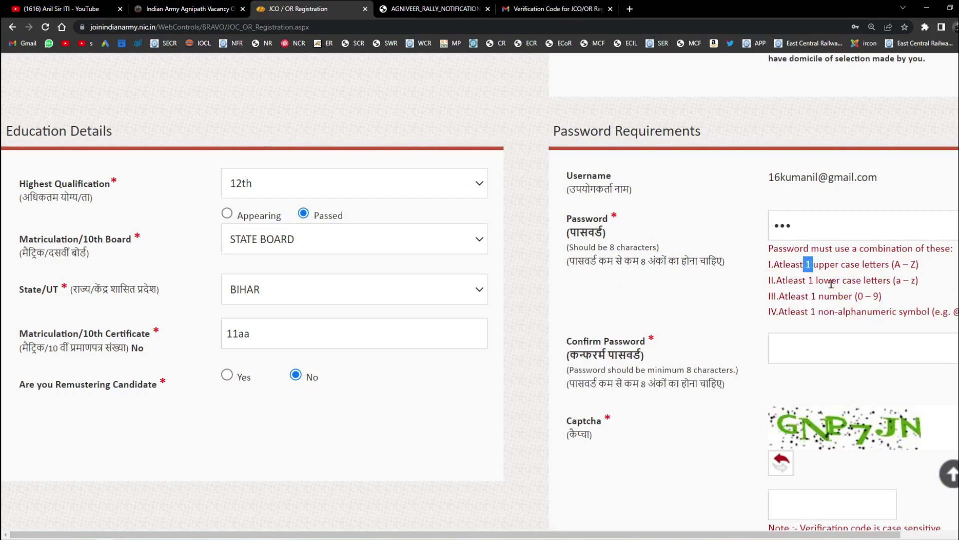
pyautogui.doubleClick(811, 281)
pyautogui.moveTo(810, 296); pyautogui.dragTo(824, 298)
pyautogui.moveTo(819, 227); pyautogui.dragTo(765, 234)
pyautogui.click(612, 276)
pyautogui.scroll(-3, 700, 345)
pyautogui.hotkey('ctrl', '-')
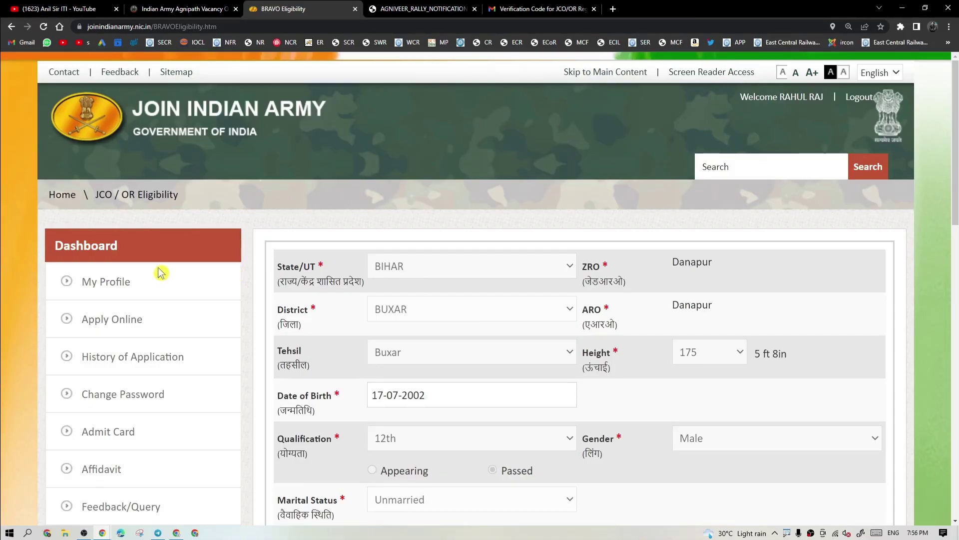
# Scroll the eligibility results to the Agniveer table showing Apply for all four categories
pyautogui.scroll(-7, 493, 268)
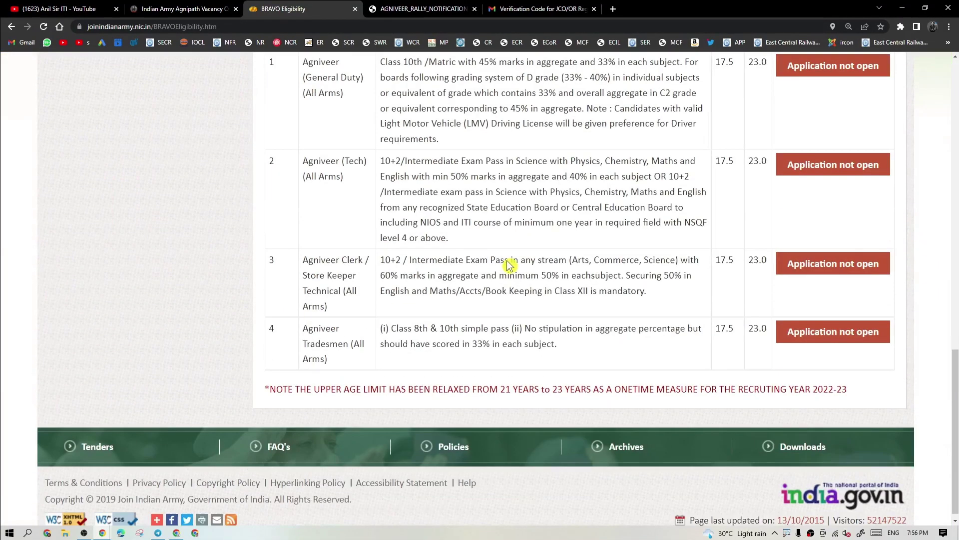
pyautogui.scroll(4, 449, 264)
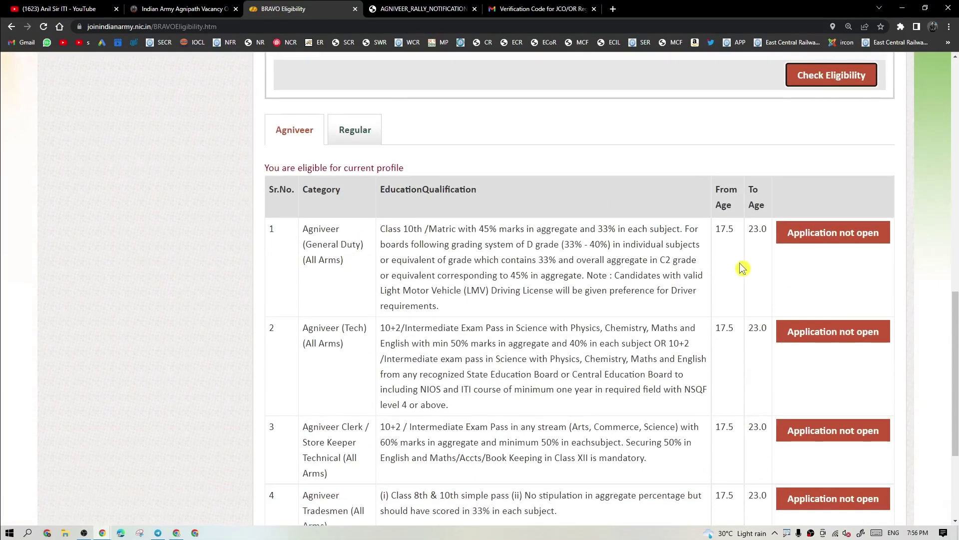
pyautogui.scroll(-3, 739, 266)
pyautogui.scroll(7, 670, 309)
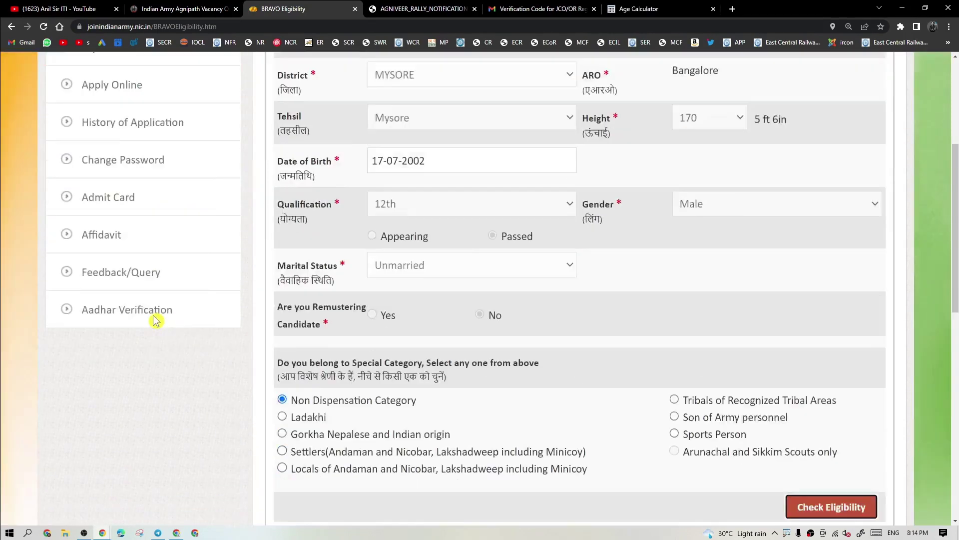
pyautogui.scroll(-5, 255, 332)
pyautogui.scroll(-3, 333, 316)
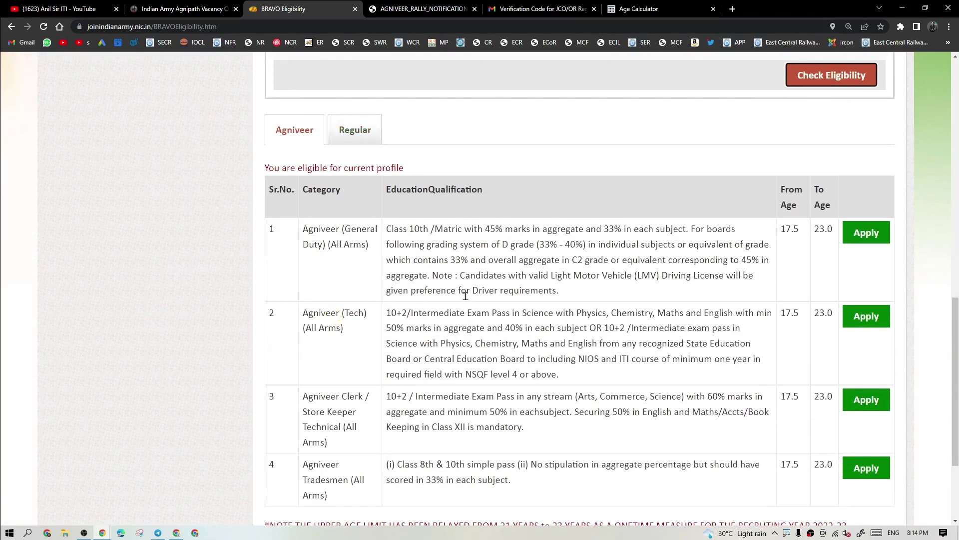
pyautogui.scroll(-3, 466, 296)
pyautogui.scroll(4, 468, 298)
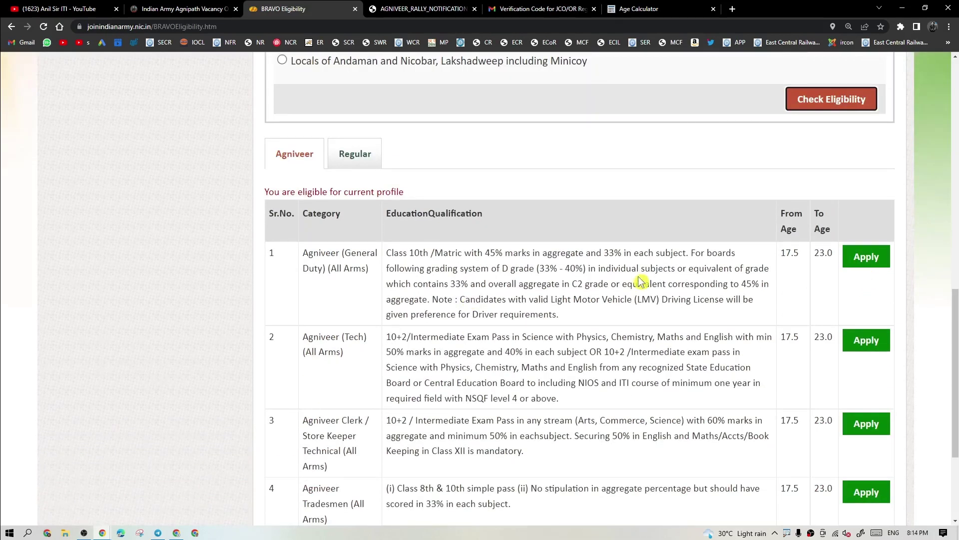
pyautogui.scroll(15, 589, 262)
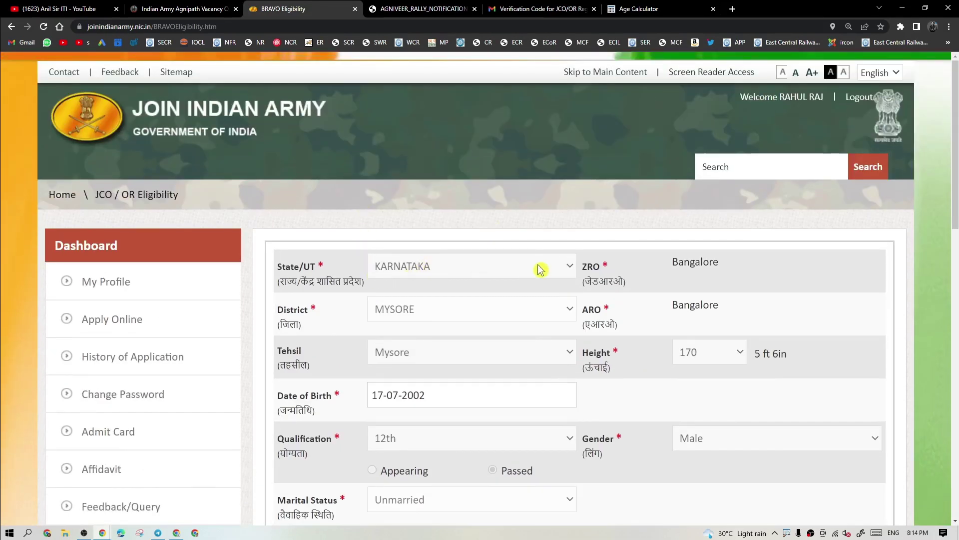
pyautogui.scroll(-3, 448, 279)
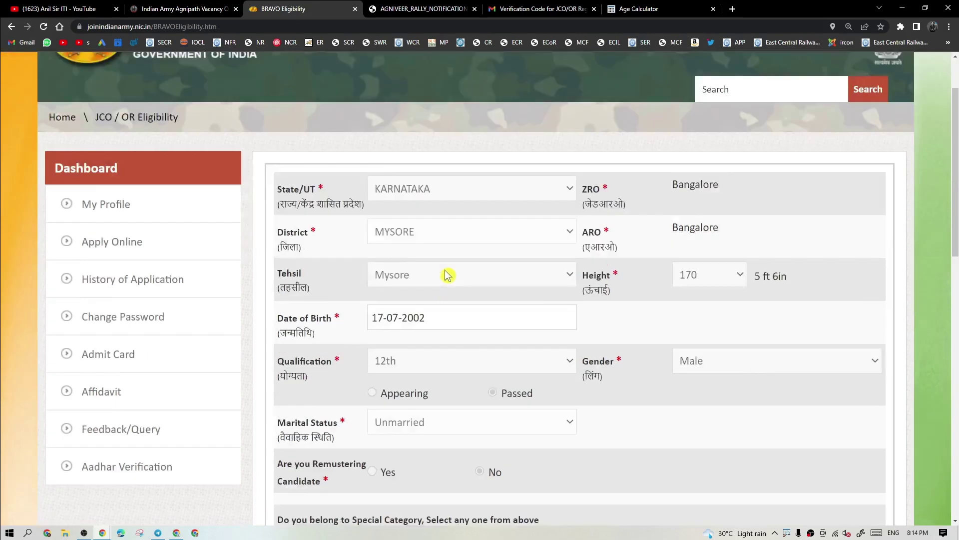
pyautogui.scroll(4, 565, 209)
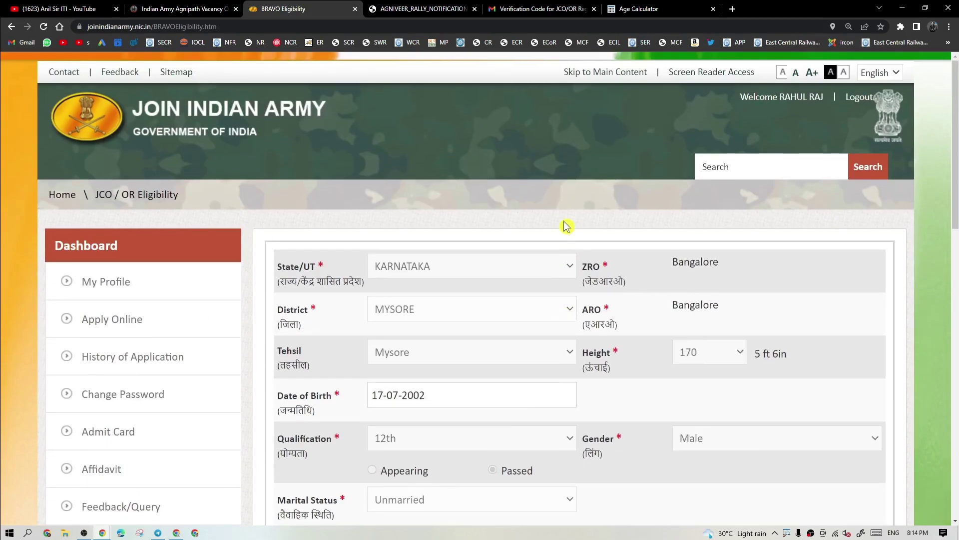
pyautogui.scroll(-4, 411, 197)
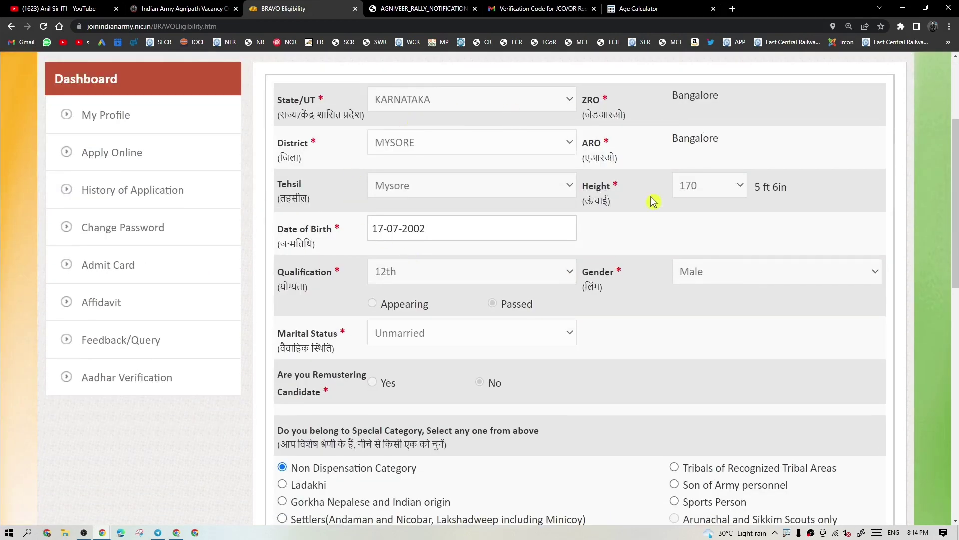
pyautogui.scroll(-12, 499, 206)
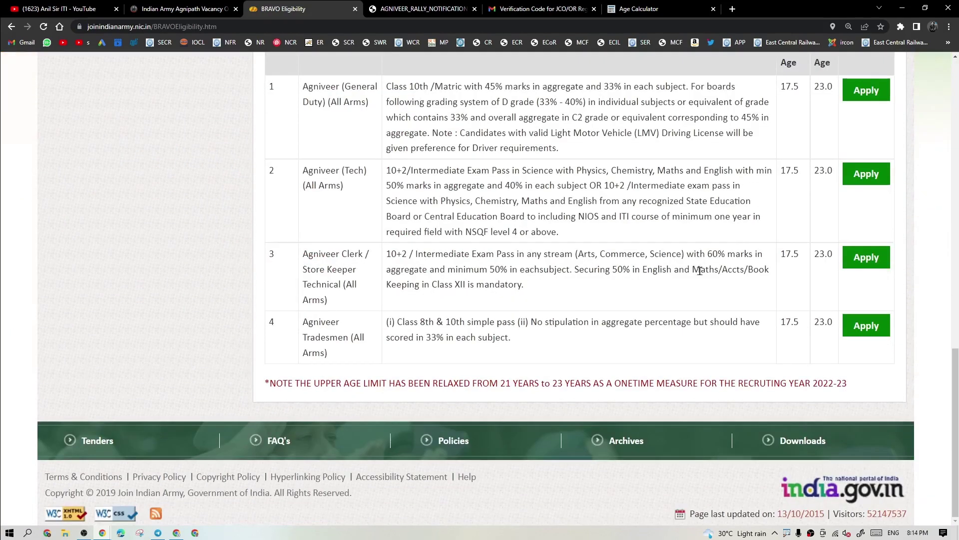
pyautogui.scroll(3, 835, 227)
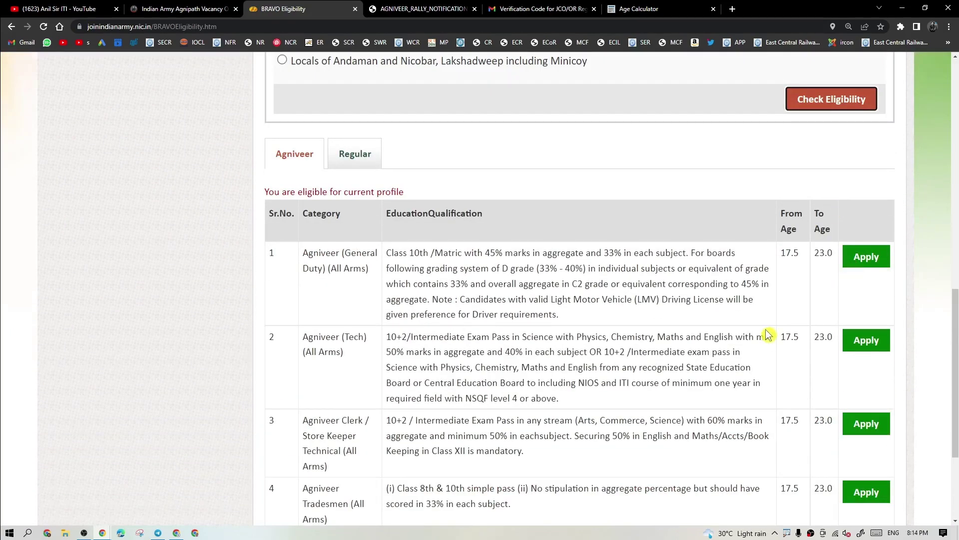
pyautogui.scroll(9, 767, 332)
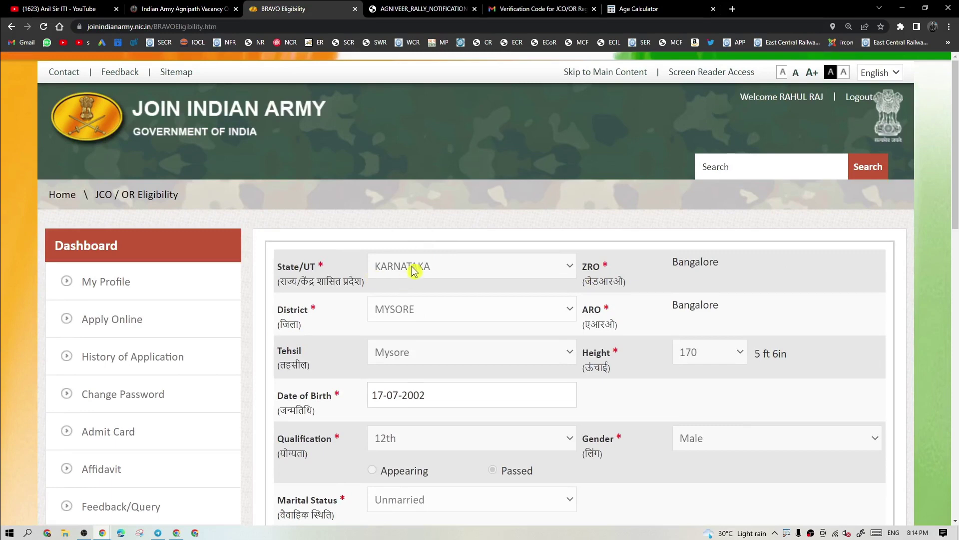
pyautogui.scroll(-6, 725, 295)
pyautogui.scroll(-6, 761, 315)
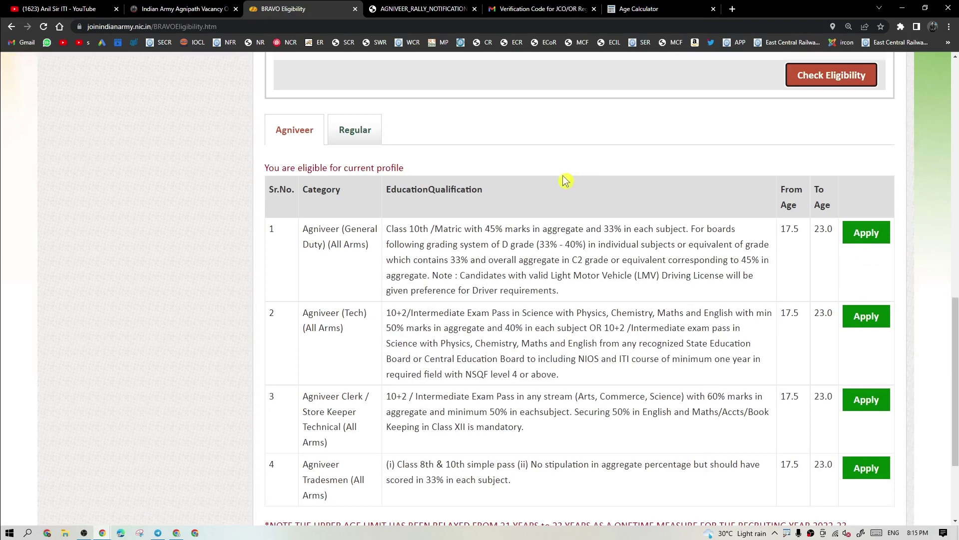
pyautogui.scroll(9, 619, 242)
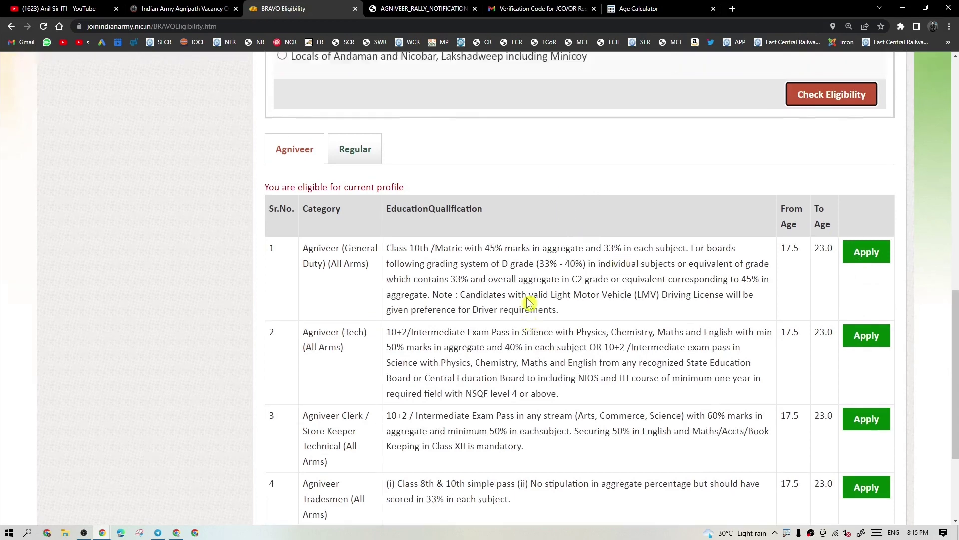
pyautogui.scroll(-2, 481, 259)
pyautogui.scroll(-5, 482, 258)
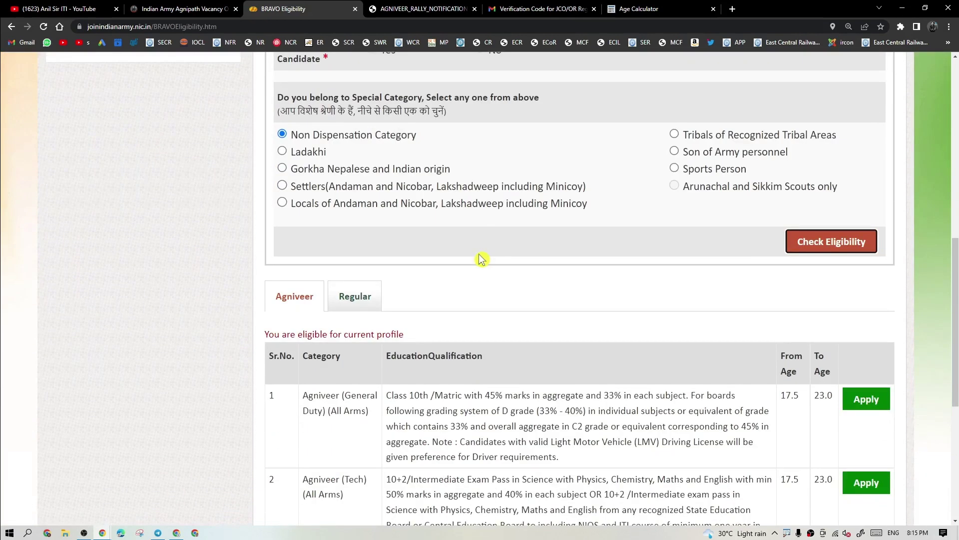
pyautogui.scroll(-3, 492, 255)
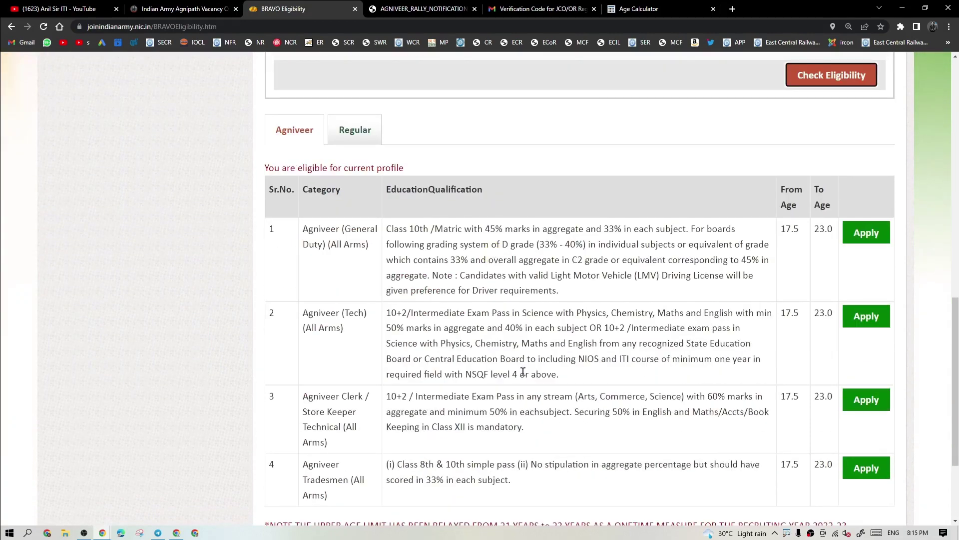
pyautogui.scroll(10, 527, 378)
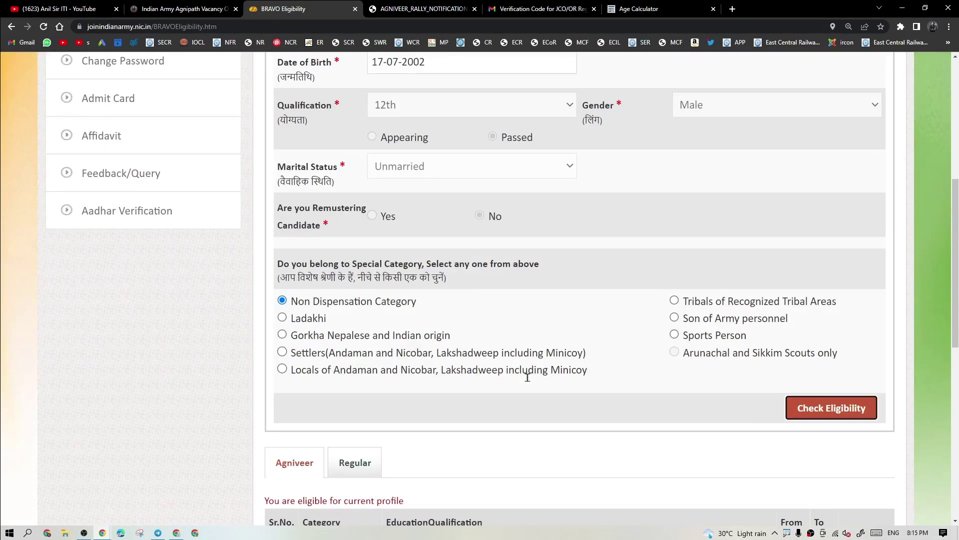
pyautogui.scroll(-3, 536, 336)
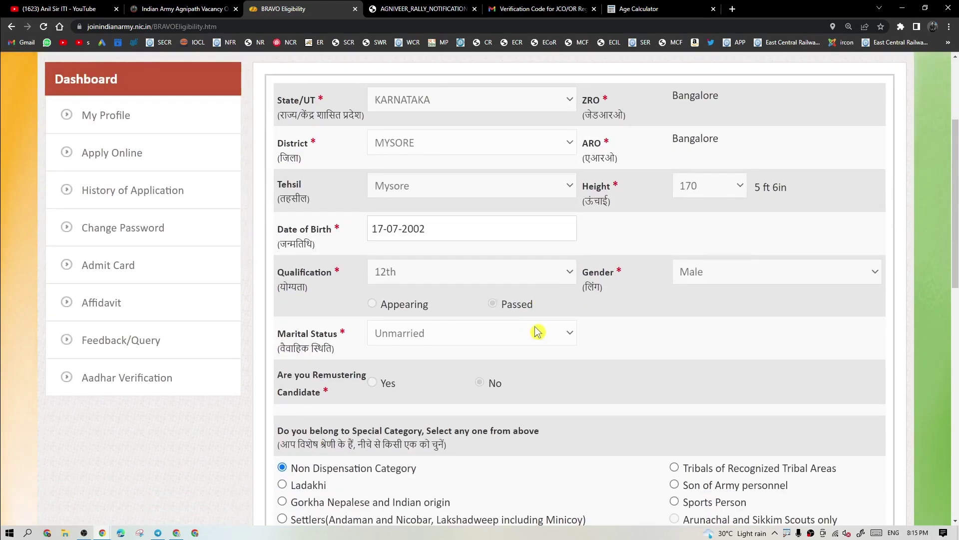
pyautogui.scroll(-6, 539, 330)
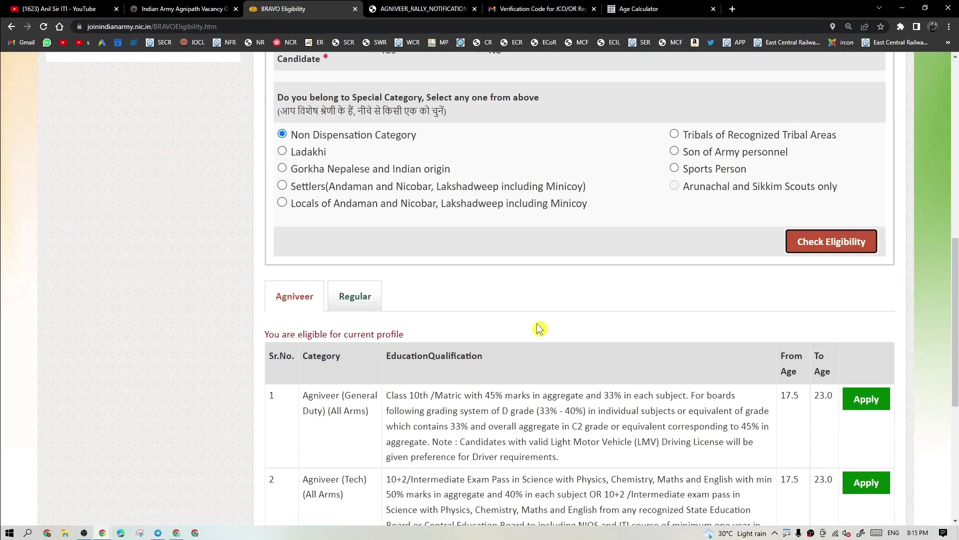
pyautogui.scroll(-3, 883, 380)
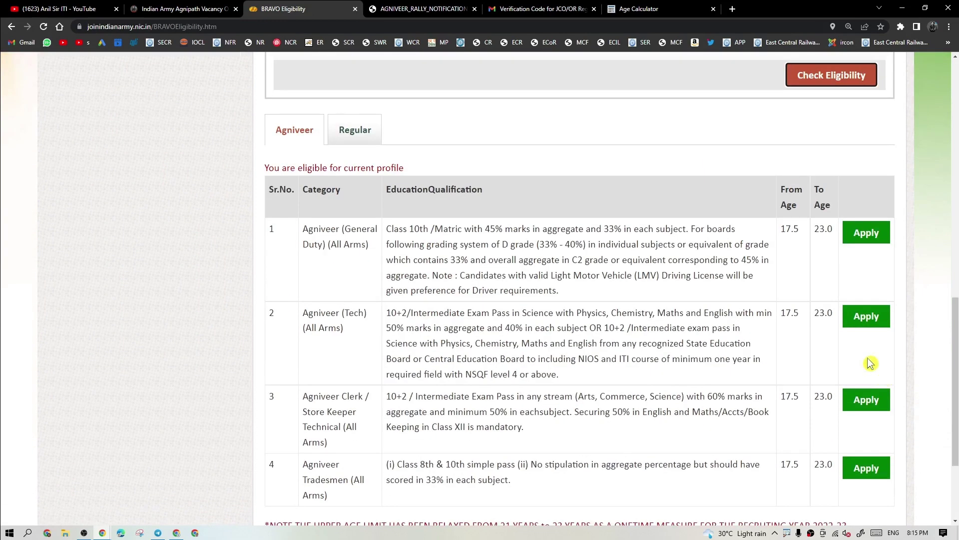
pyautogui.scroll(15, 650, 271)
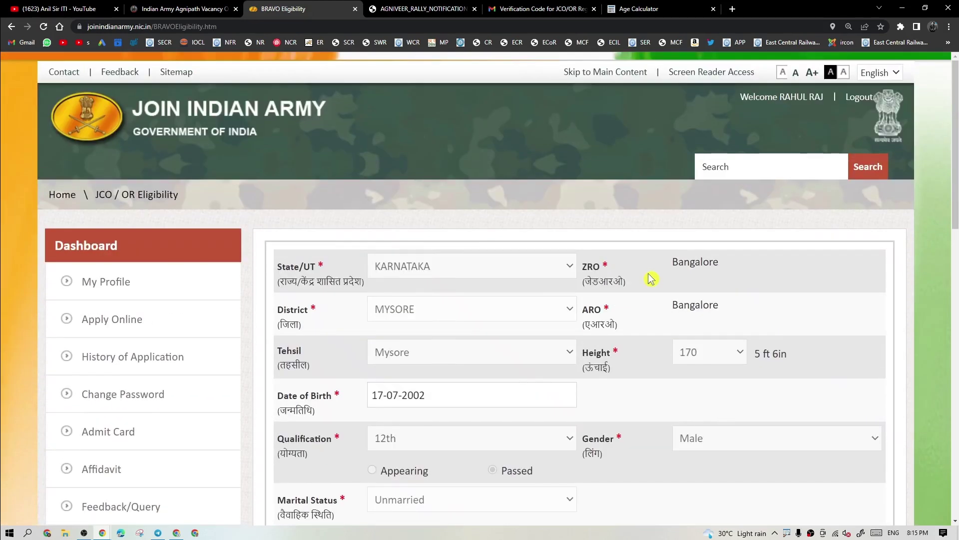
pyautogui.scroll(-10, 651, 278)
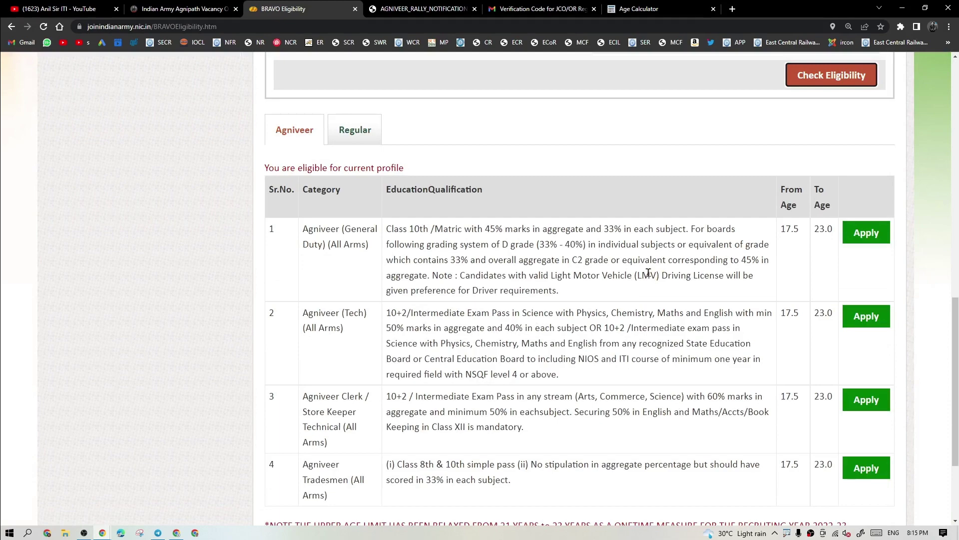
pyautogui.scroll(10, 646, 205)
pyautogui.scroll(-10, 600, 118)
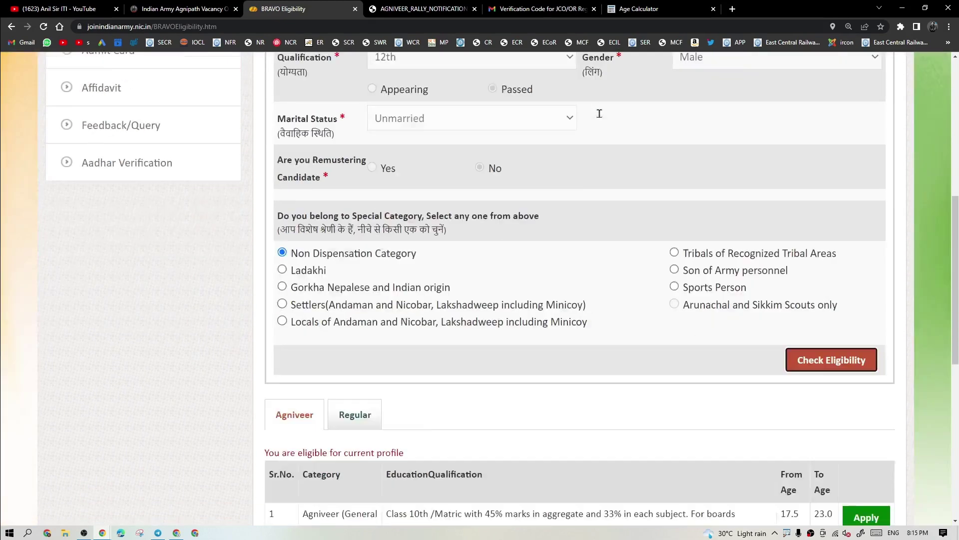
pyautogui.scroll(15, 644, 200)
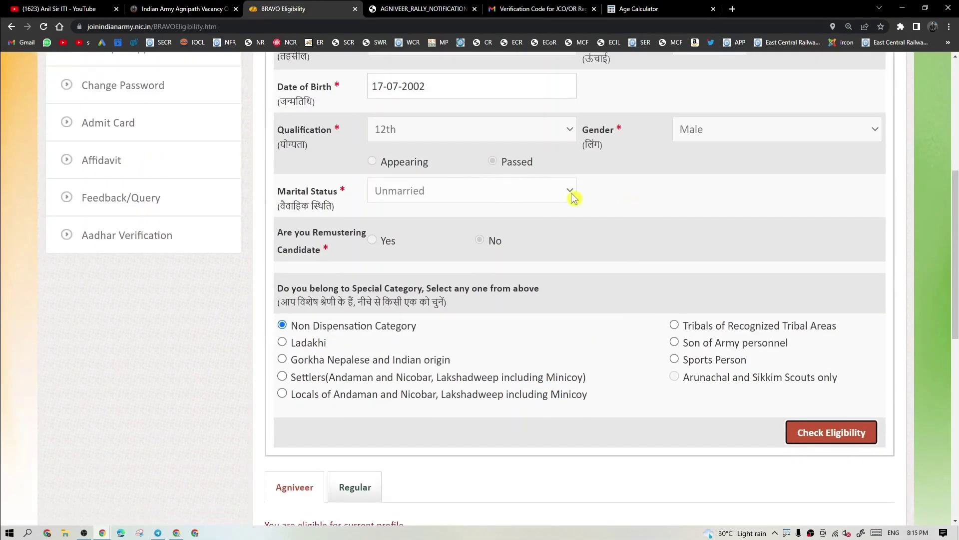
pyautogui.scroll(-10, 665, 283)
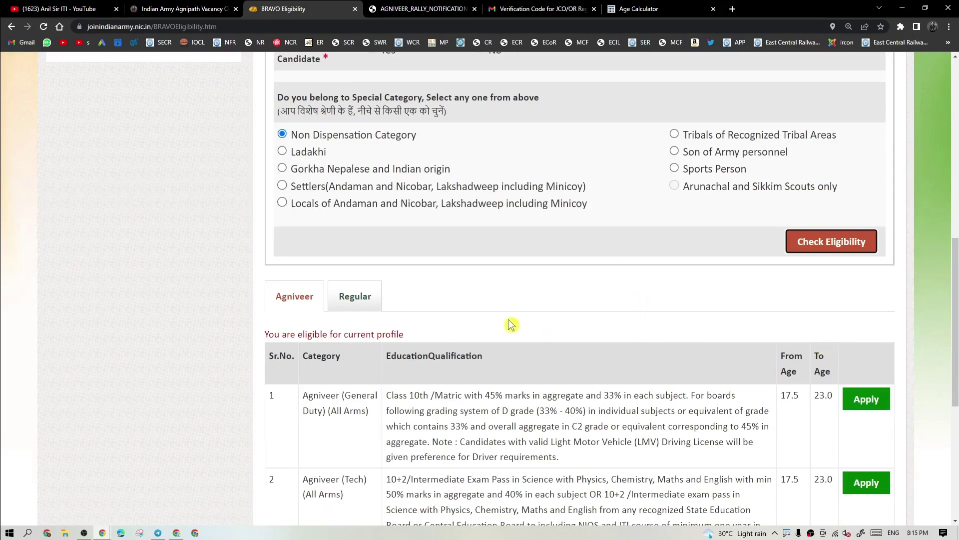
pyautogui.scroll(-3, 512, 320)
pyautogui.scroll(12, 517, 289)
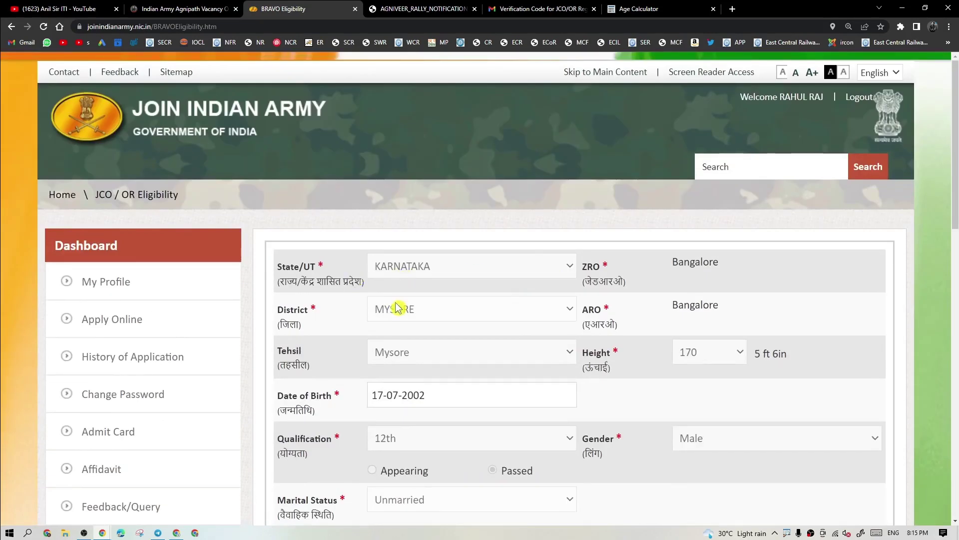
pyautogui.scroll(-3, 414, 325)
pyautogui.scroll(1, 424, 326)
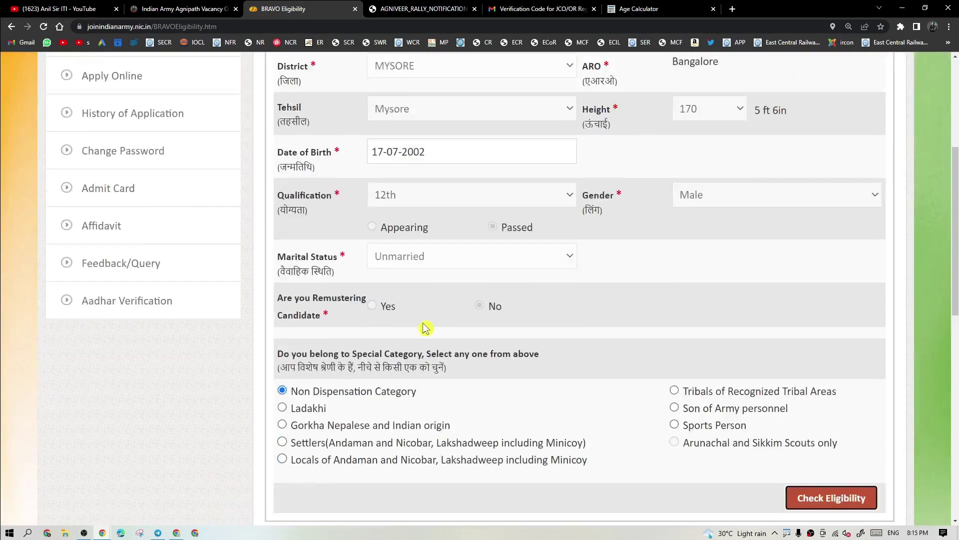
pyautogui.scroll(-8, 606, 304)
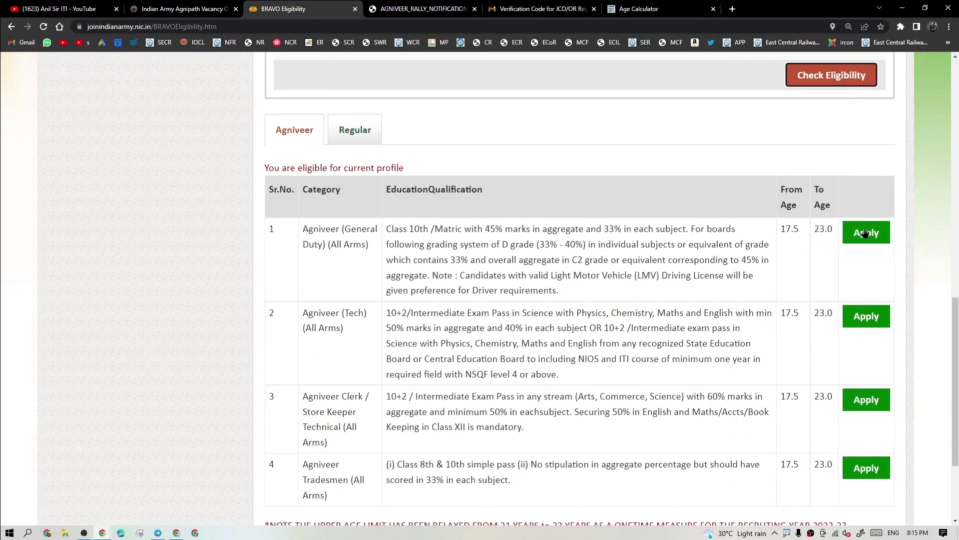
# Apply for Agniveer General Duty and pass the website captcha to enter the site
pyautogui.click(866, 234)
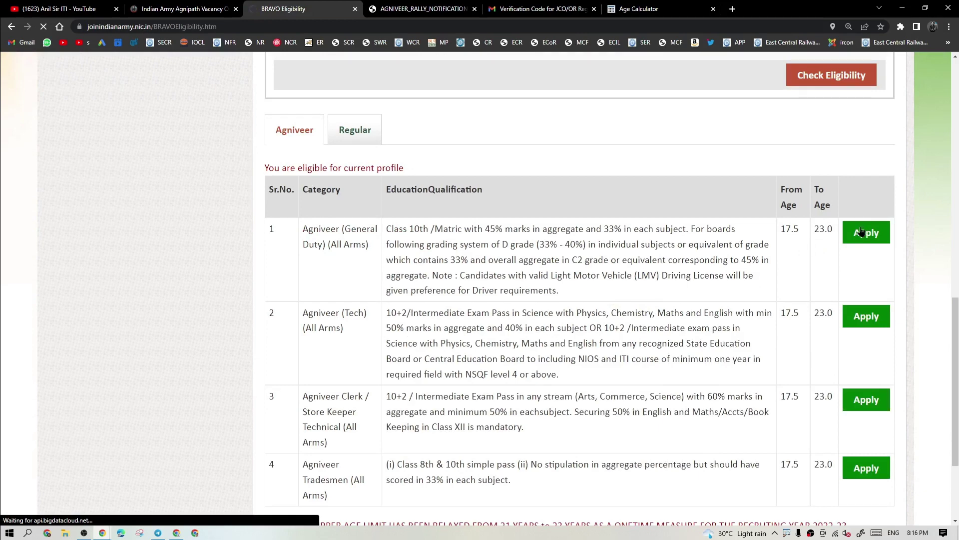
pyautogui.scroll(-3, 439, 229)
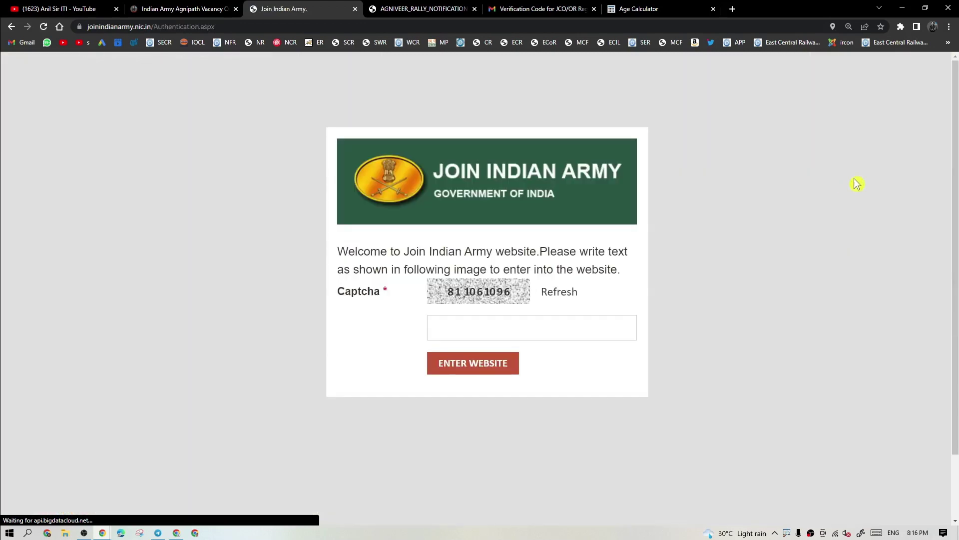
pyautogui.click(532, 334)
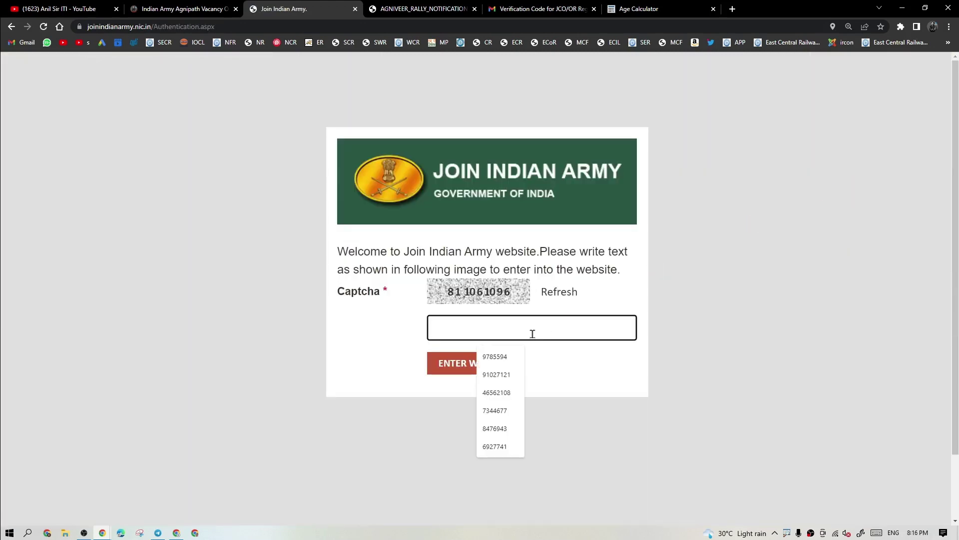
pyautogui.write('811061')
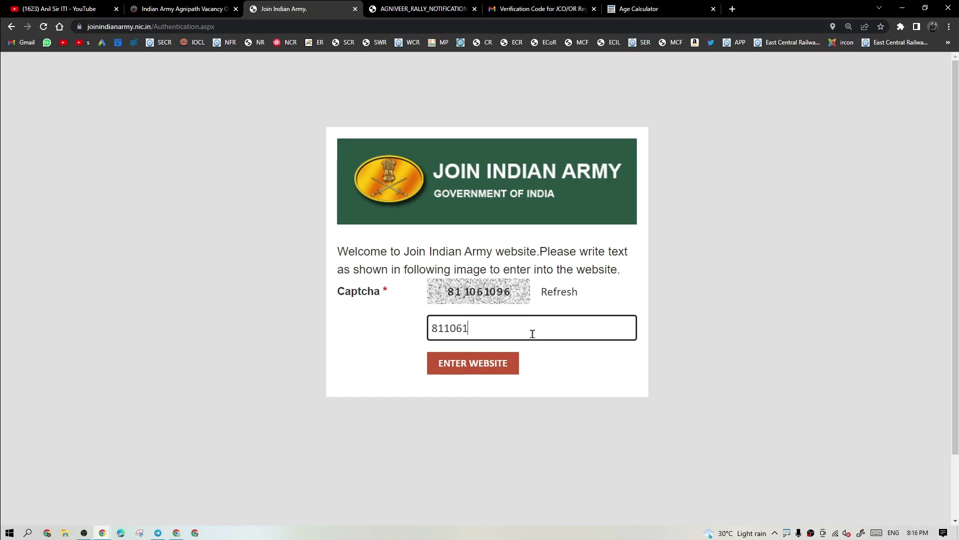
pyautogui.write('096')
pyautogui.click(505, 357)
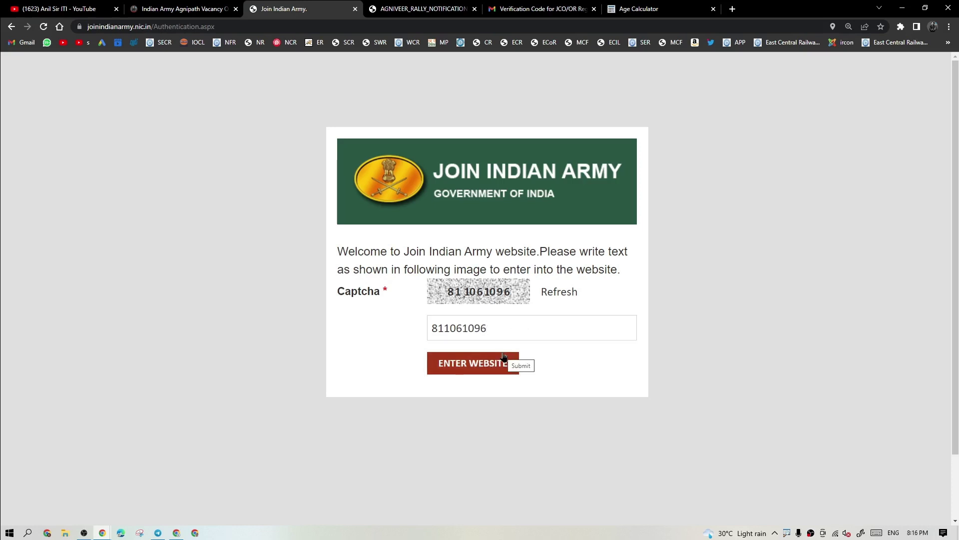
pyautogui.click(502, 363)
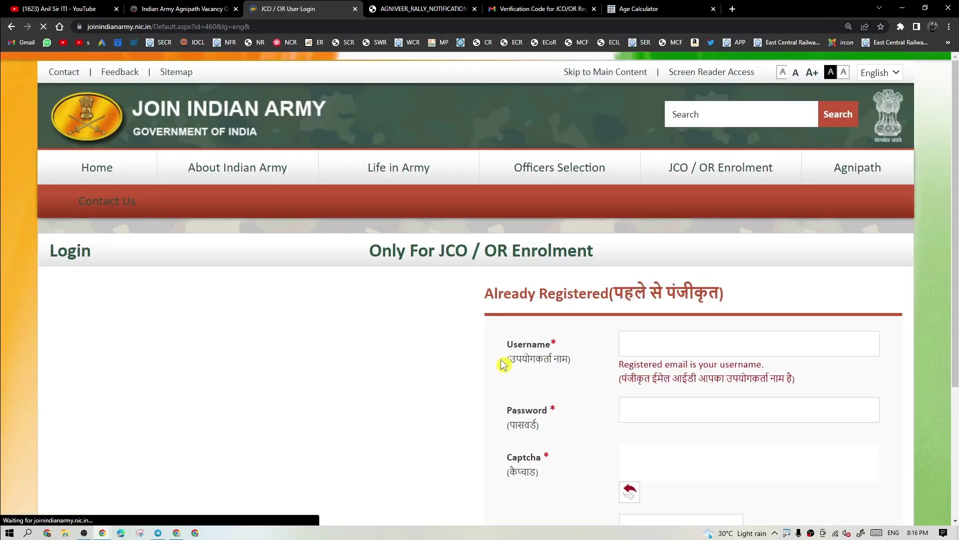
# Fill in the login captcha and log in to the JCO/OR enrolment account
pyautogui.scroll(-3, 664, 353)
pyautogui.click(664, 355)
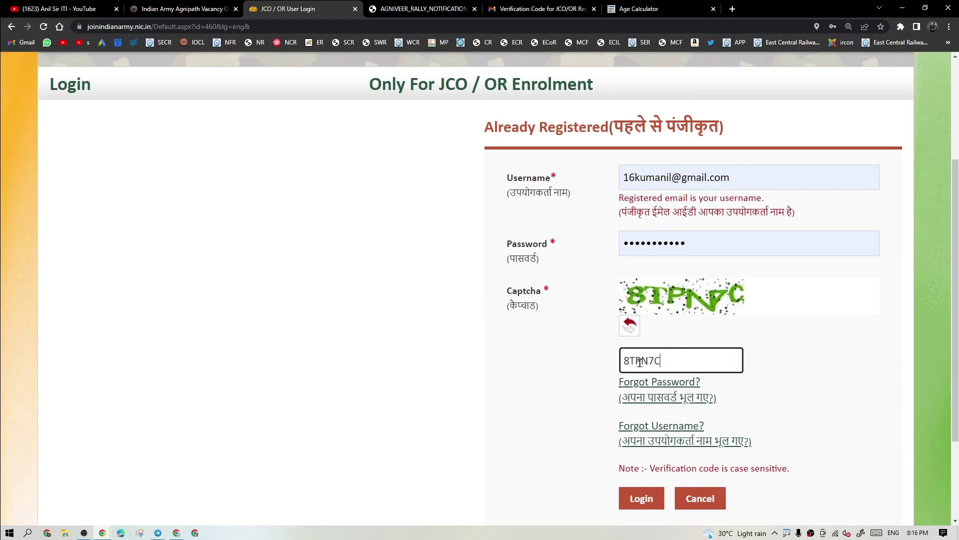
pyautogui.click(644, 498)
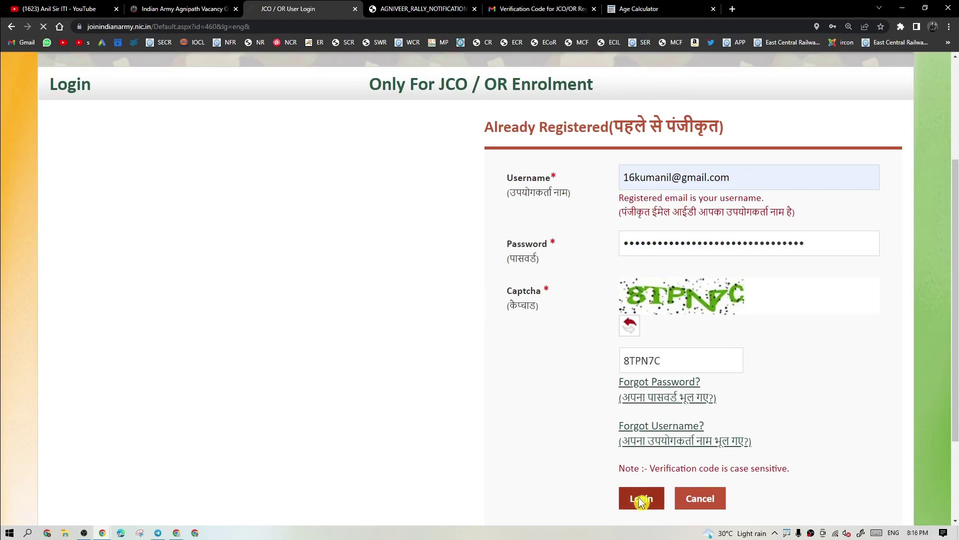
pyautogui.scroll(-10, 570, 435)
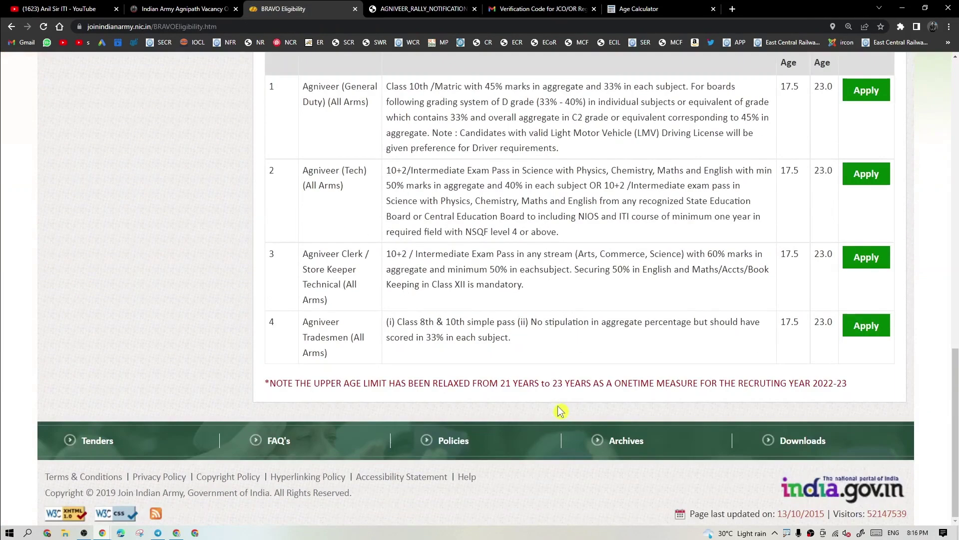
# Start the Agniveer application and read through the instructions page
pyautogui.moveTo(613, 214); pyautogui.dragTo(638, 216)
pyautogui.click(617, 199)
pyautogui.click(535, 212)
pyautogui.scroll(-1, 599, 300)
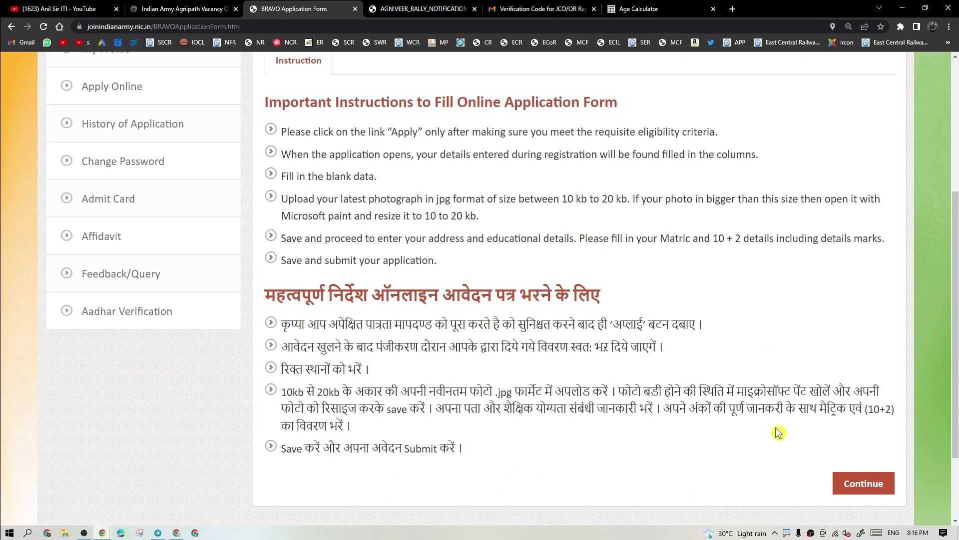
# Go on to the application form and review Personal Information with religion Hindu and class AHIR
pyautogui.click(854, 481)
pyautogui.scroll(-10, 504, 300)
pyautogui.scroll(1, 504, 301)
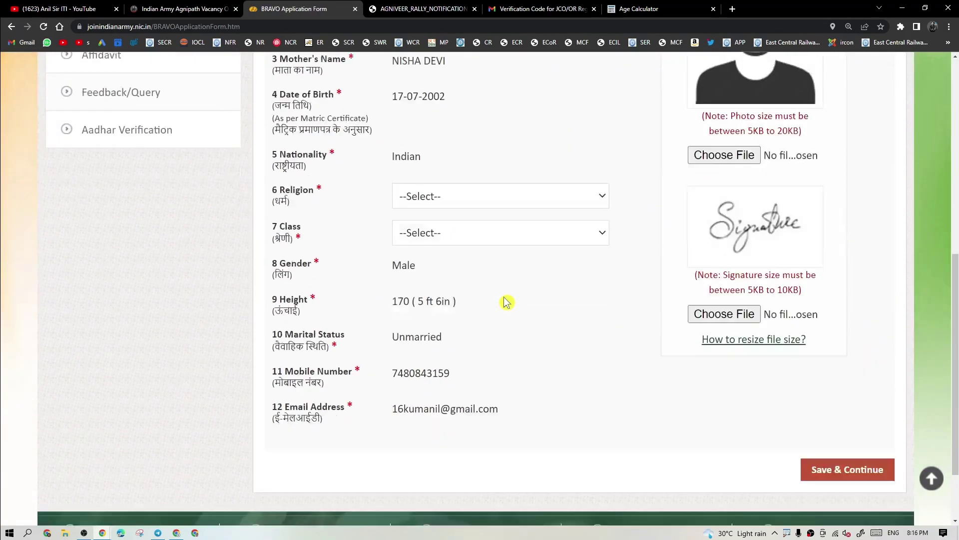
pyautogui.scroll(-1, 505, 302)
pyautogui.scroll(10, 506, 301)
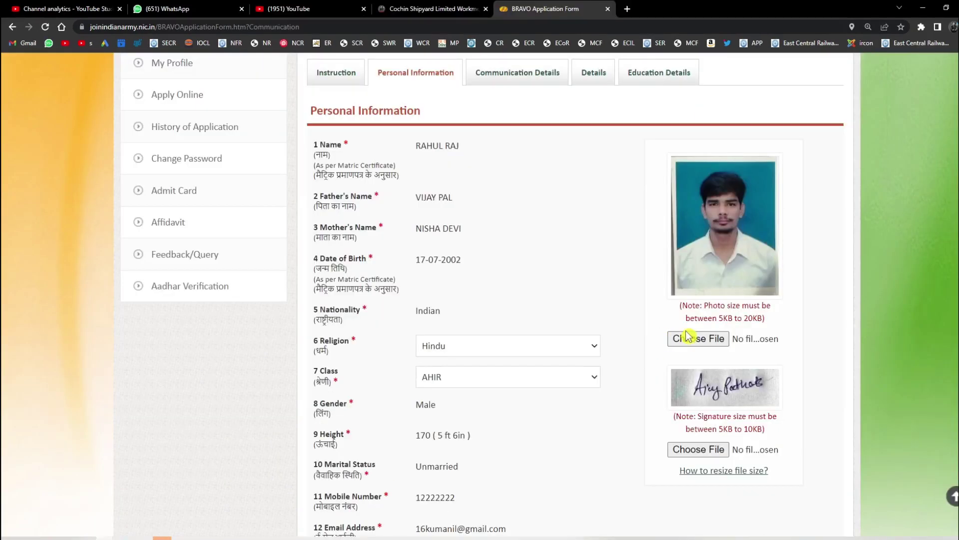
pyautogui.scroll(-3, 688, 336)
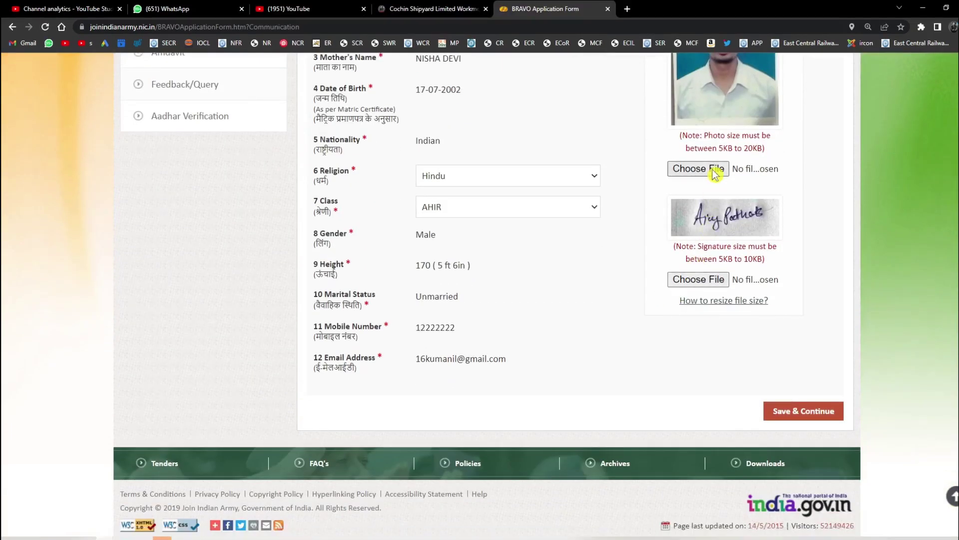
# Save the Personal Information and review the Permanent and Correspondence Address sections
pyautogui.click(830, 412)
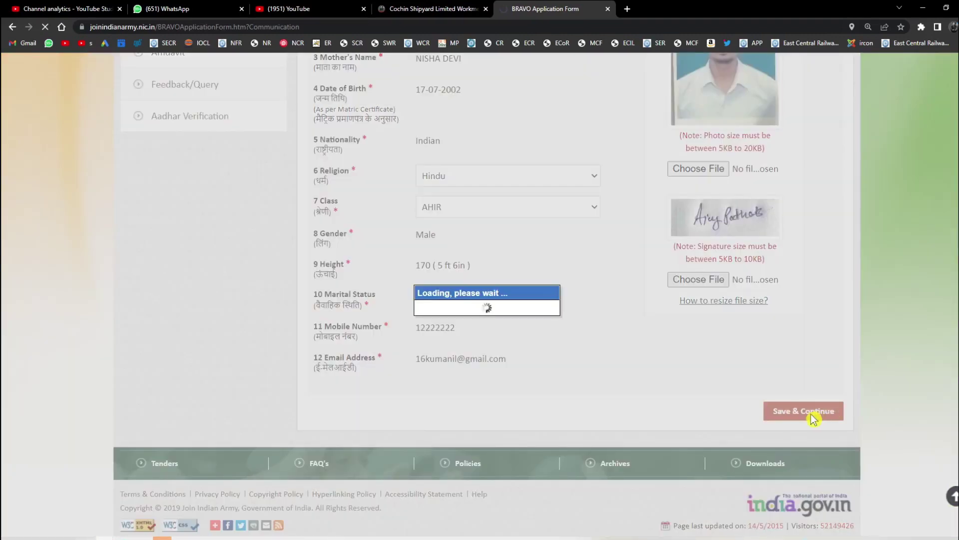
pyautogui.scroll(3, 625, 321)
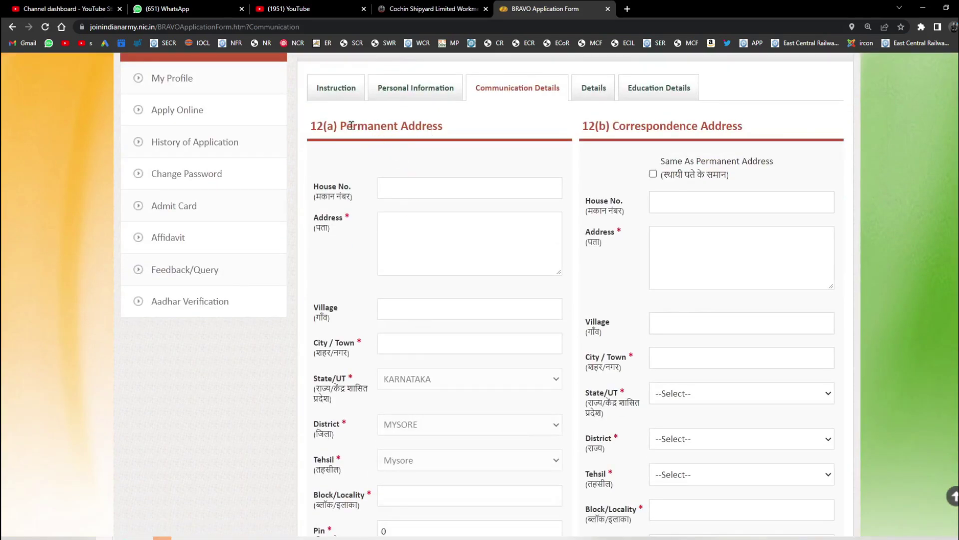
pyautogui.moveTo(351, 126); pyautogui.dragTo(439, 128)
pyautogui.moveTo(613, 123); pyautogui.dragTo(780, 137)
pyautogui.click(497, 145)
pyautogui.moveTo(339, 125); pyautogui.dragTo(405, 127)
pyautogui.scroll(-3, 409, 232)
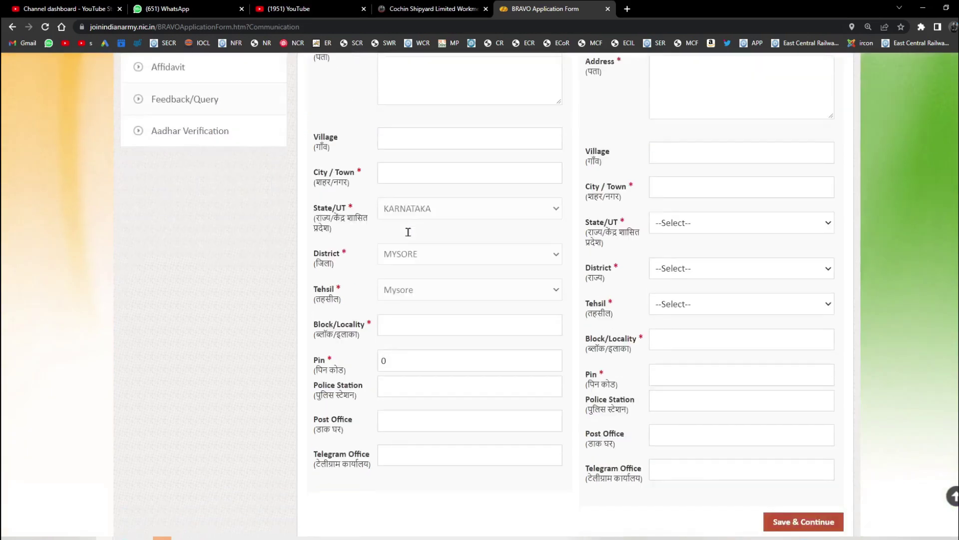
pyautogui.scroll(3, 409, 232)
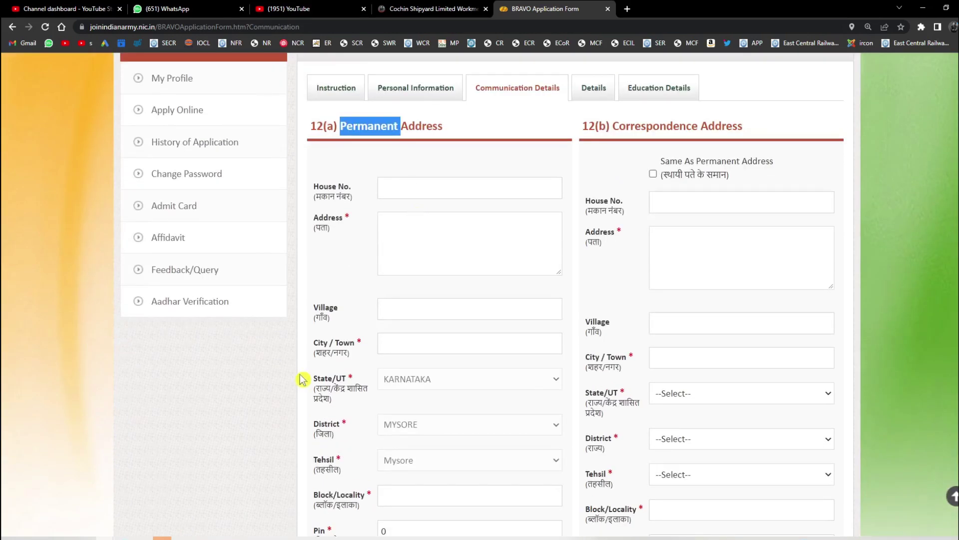
pyautogui.scroll(-3, 395, 322)
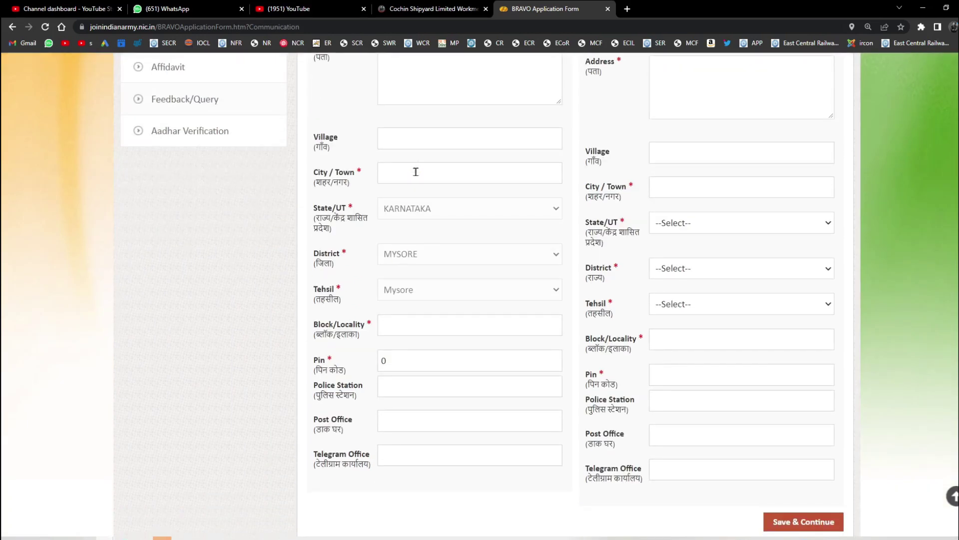
pyautogui.scroll(-2, 413, 231)
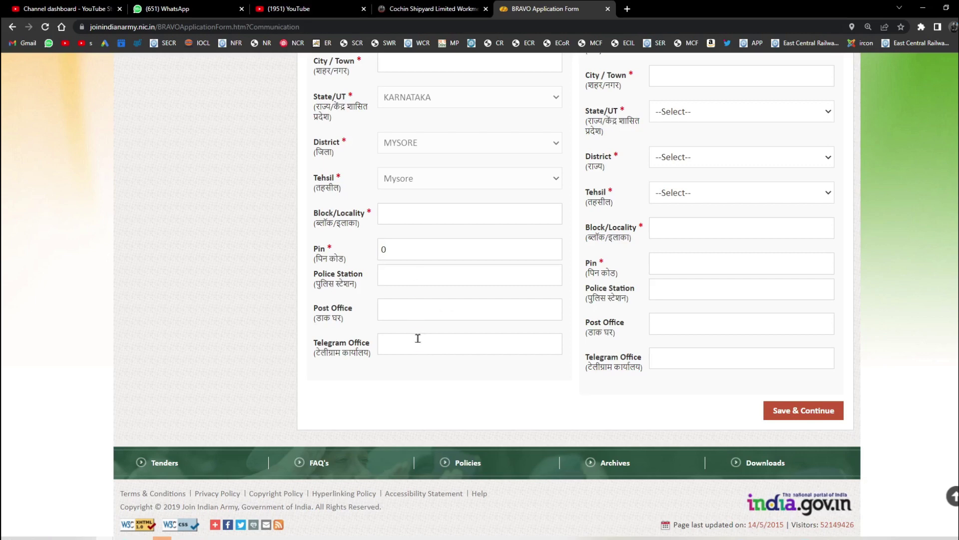
pyautogui.scroll(3, 458, 417)
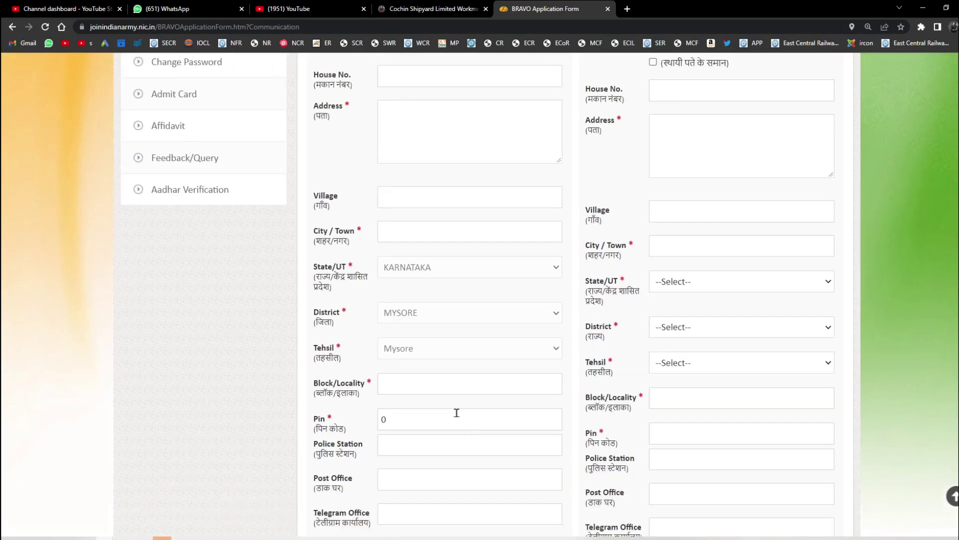
pyautogui.scroll(3, 457, 412)
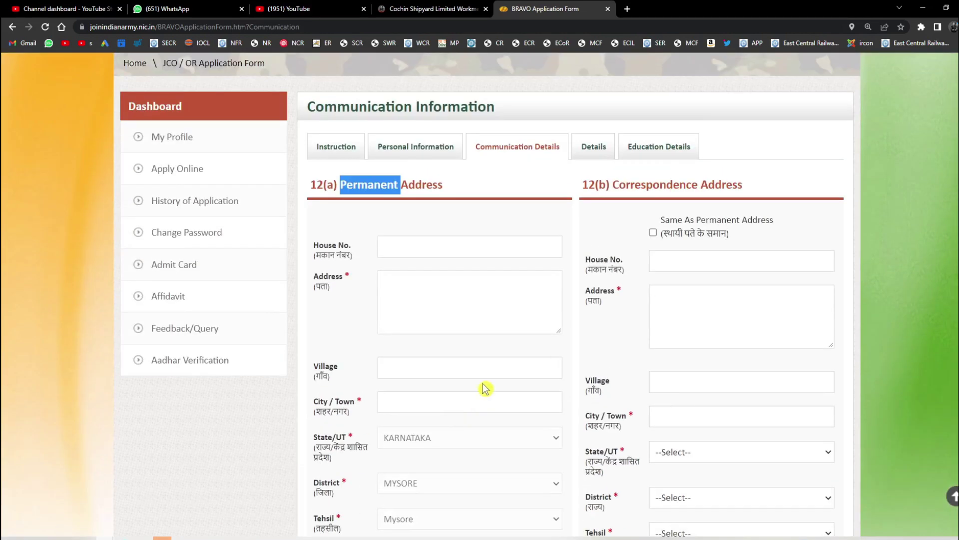
# Tick 'Same As Permanent Address' so the correspondence address copies the permanent one
pyautogui.click(653, 233)
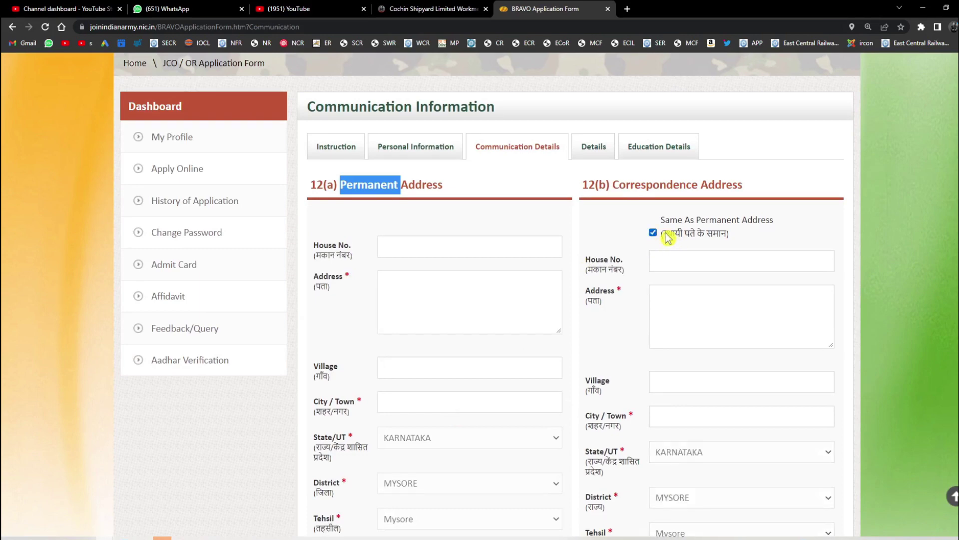
pyautogui.scroll(-3, 695, 251)
pyautogui.scroll(-4, 696, 300)
pyautogui.scroll(7, 737, 235)
pyautogui.scroll(-7, 583, 240)
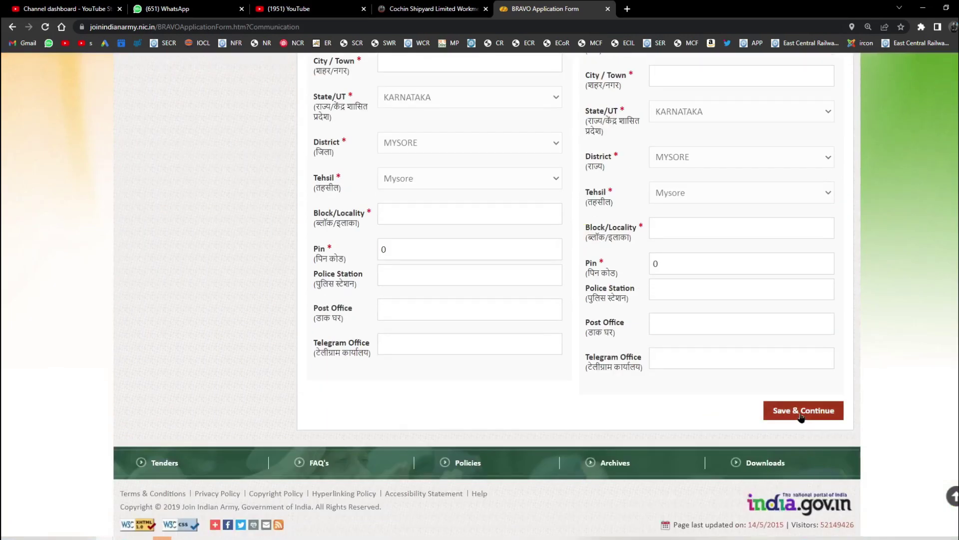
pyautogui.scroll(7, 650, 390)
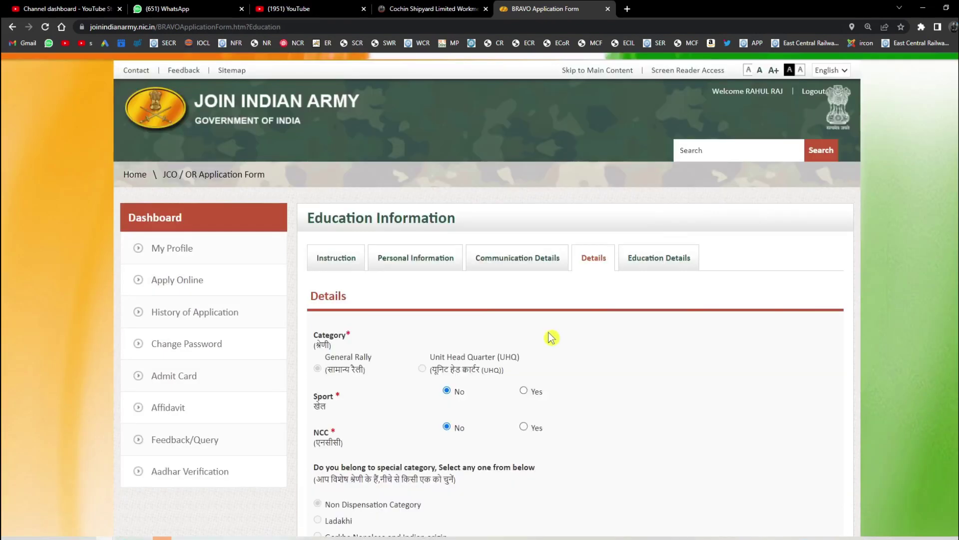
pyautogui.scroll(-3, 550, 337)
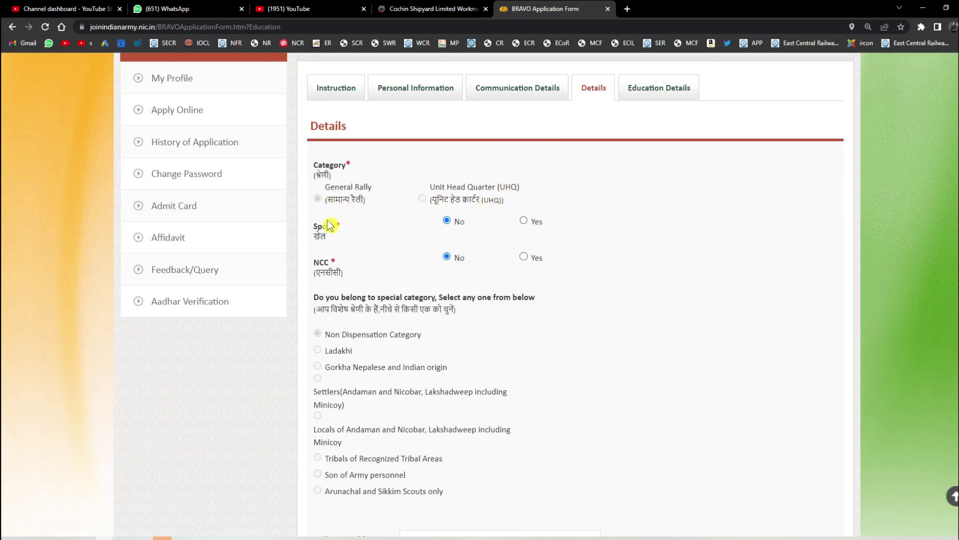
# Set Sport to Yes and view the Highest Qualification options without choosing one
pyautogui.click(523, 220)
pyautogui.scroll(-3, 536, 245)
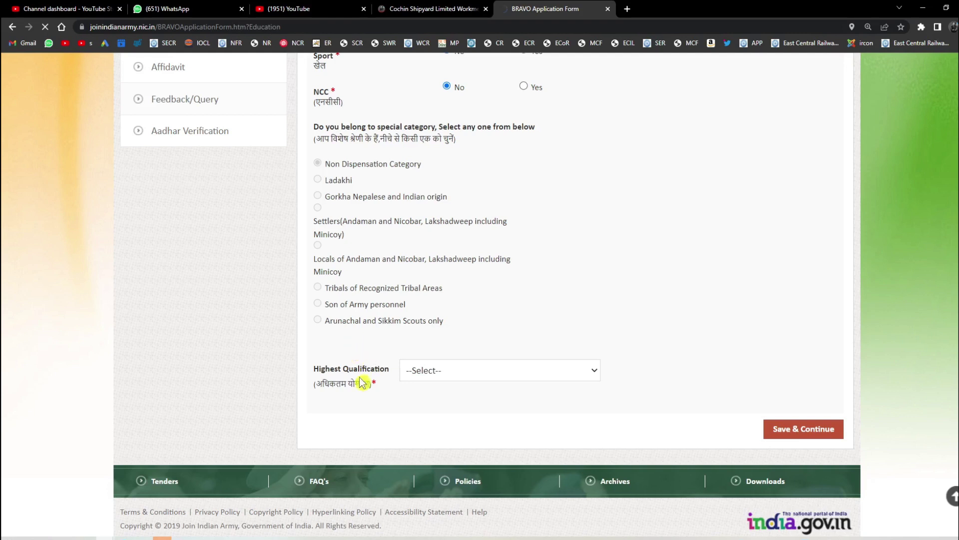
pyautogui.click(456, 368)
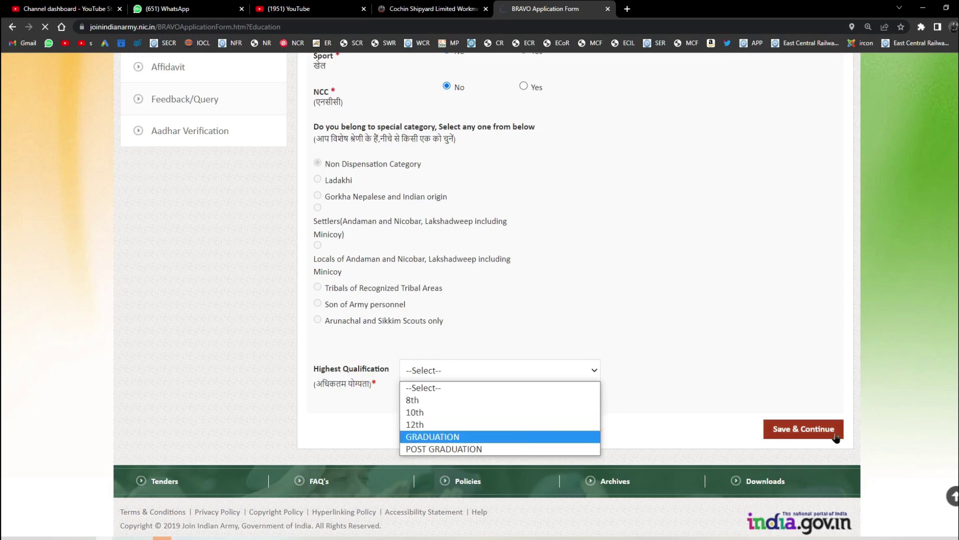
pyautogui.click(712, 417)
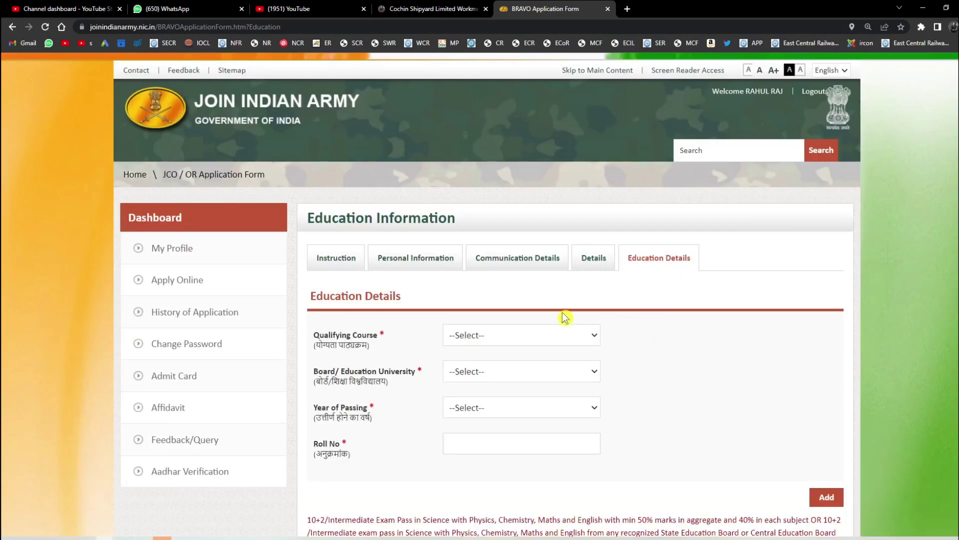
# Enter the qualifying course as 12th Science, board STATE BOARD, passing year 2018
pyautogui.scroll(-3, 492, 188)
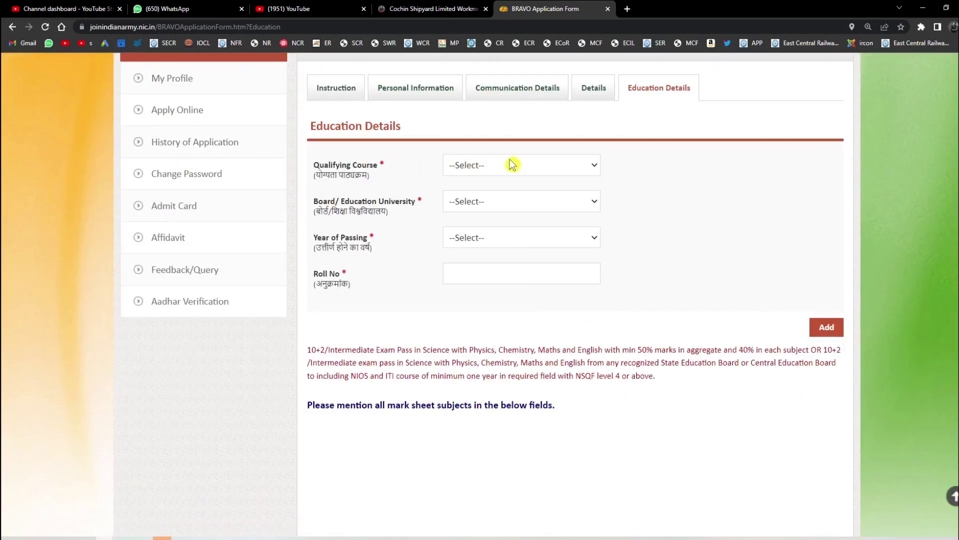
pyautogui.click(513, 167)
pyautogui.click(504, 196)
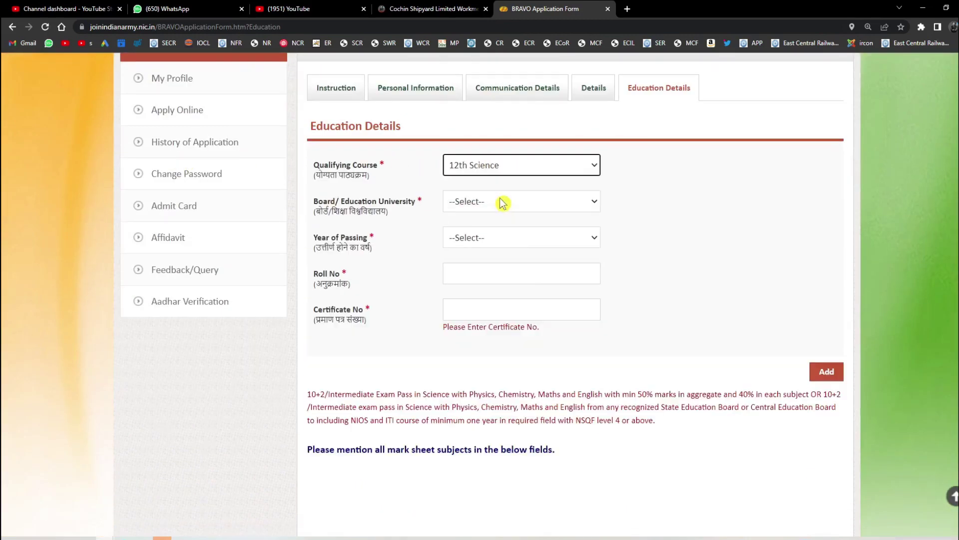
pyautogui.click(467, 203)
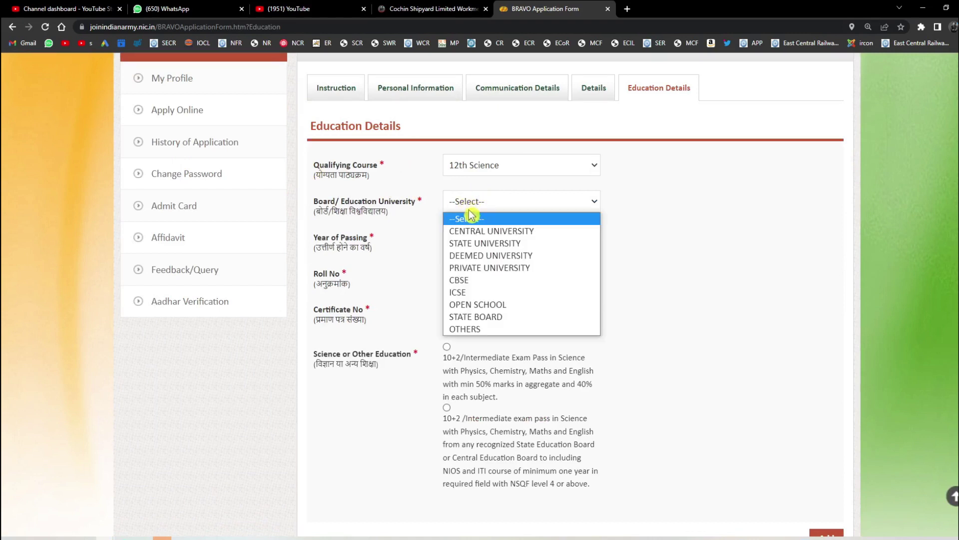
pyautogui.click(468, 245)
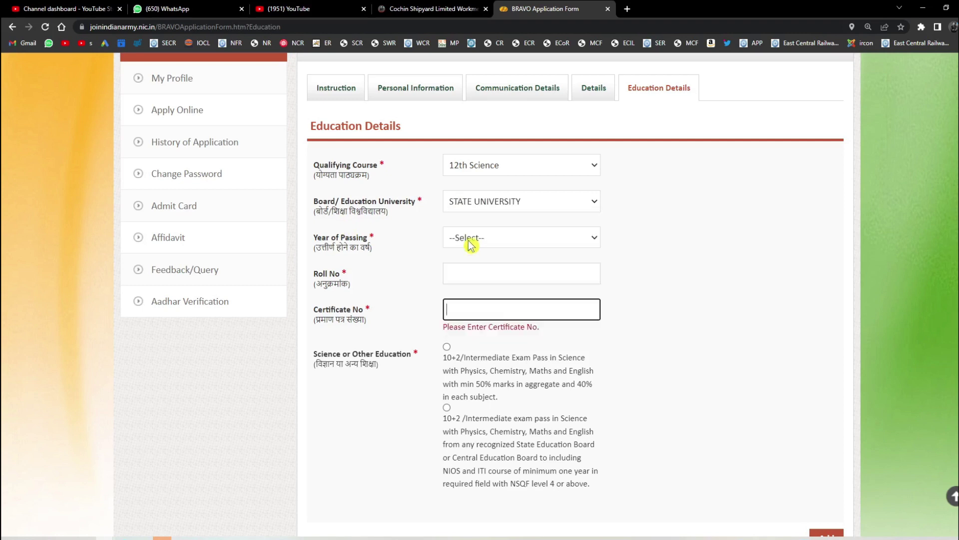
pyautogui.click(492, 235)
pyautogui.click(486, 201)
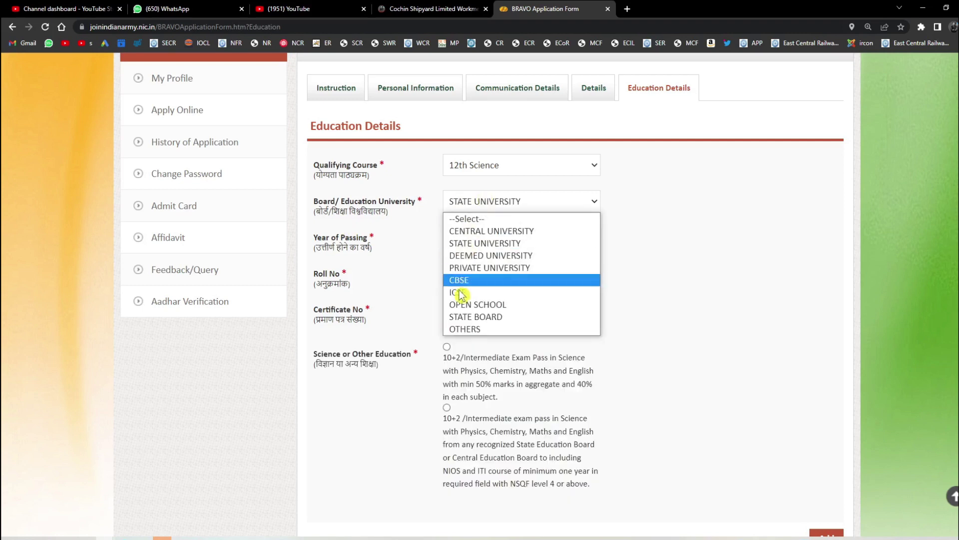
pyautogui.click(478, 317)
pyautogui.click(465, 236)
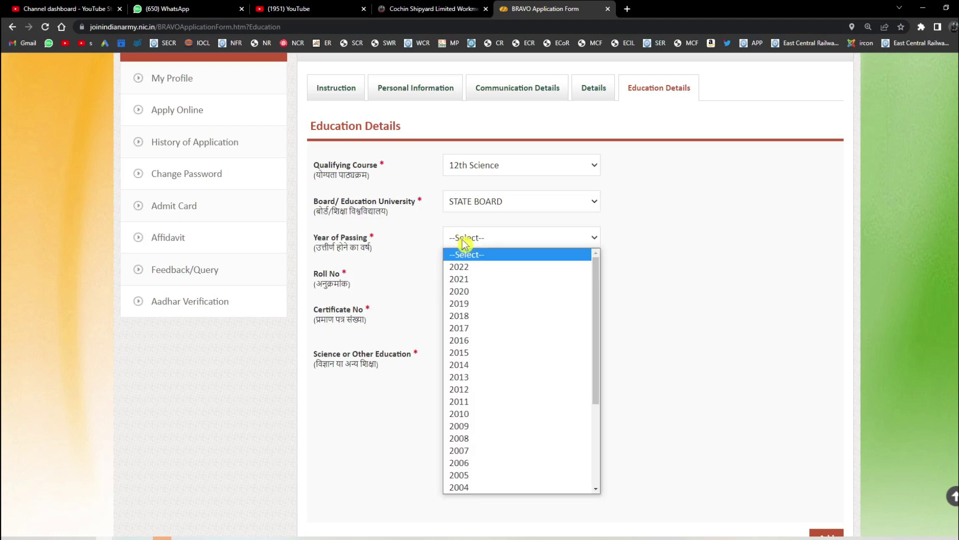
pyautogui.click(477, 315)
pyautogui.click(469, 277)
pyautogui.click(460, 303)
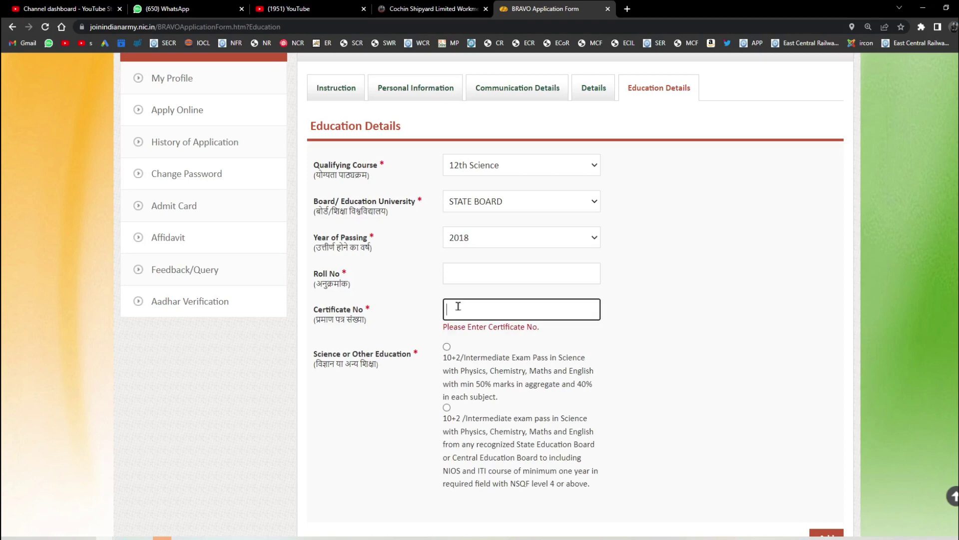
pyautogui.scroll(-3, 499, 355)
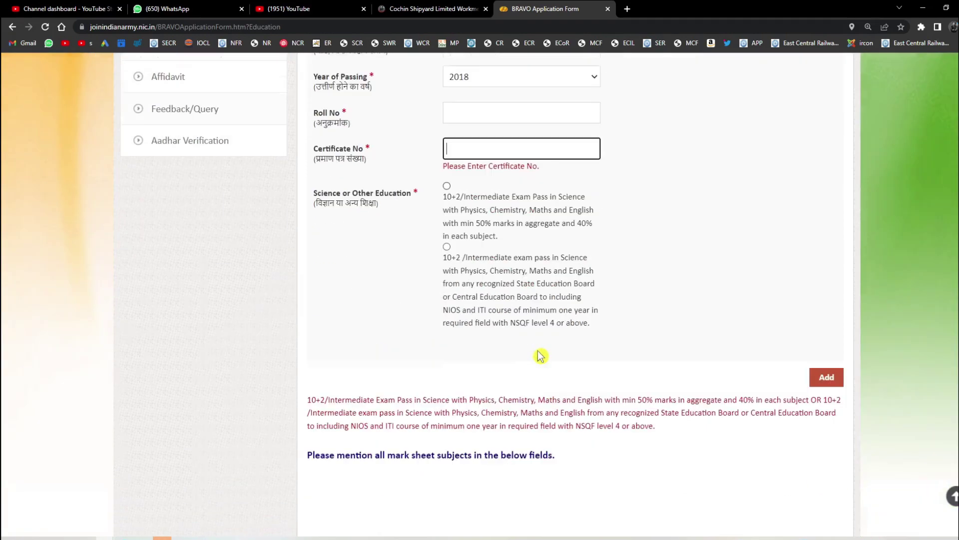
# Pick the 10+2 with ITI or NSQF option and set ITI/Diploma to Two Year ITI
pyautogui.click(447, 242)
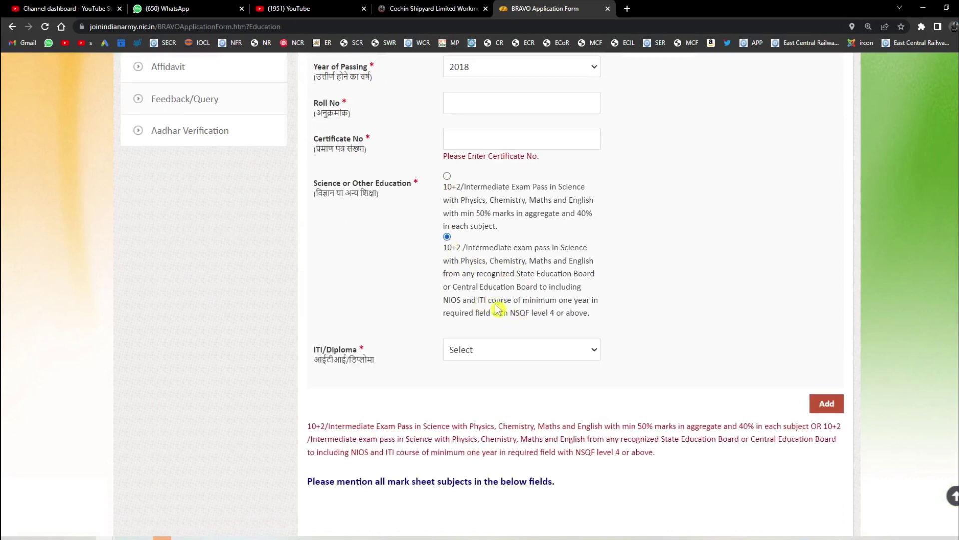
pyautogui.click(521, 351)
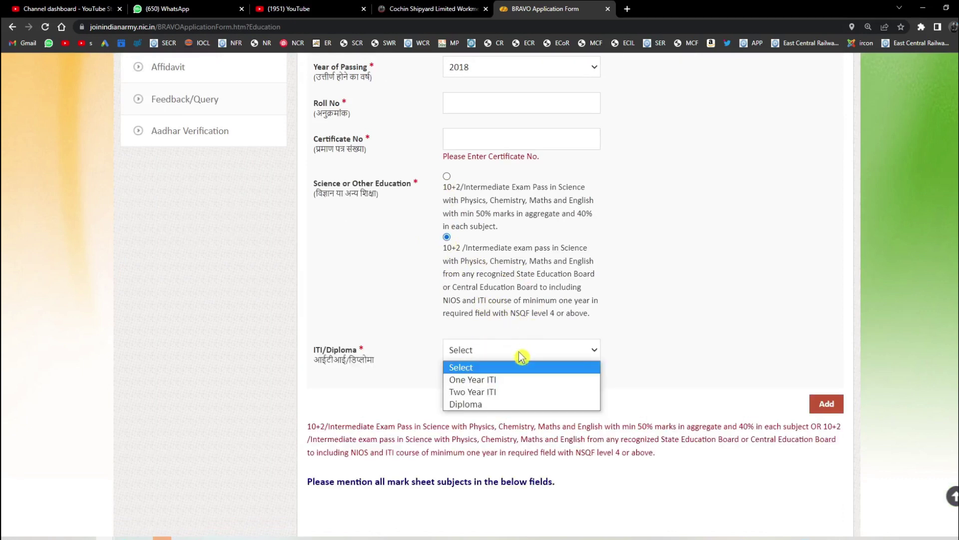
pyautogui.click(512, 394)
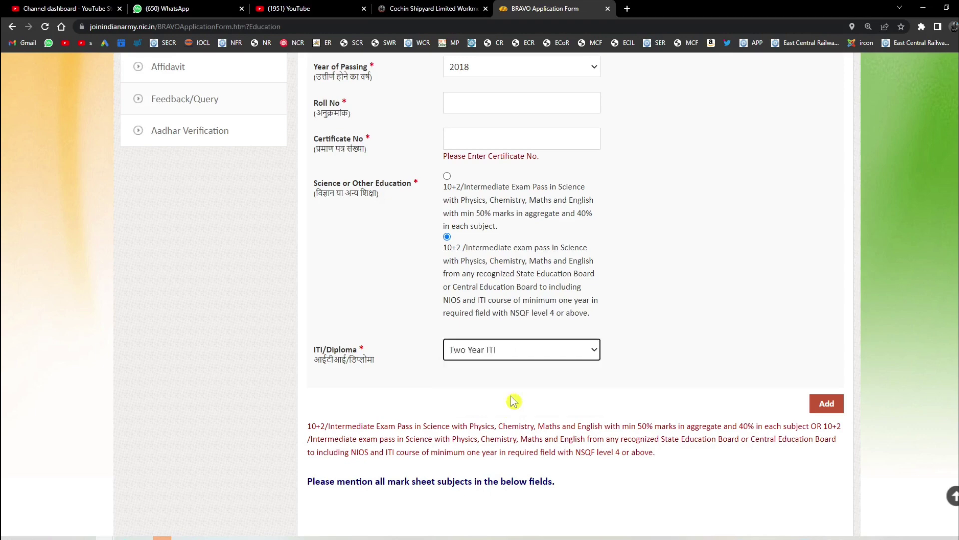
pyautogui.click(484, 351)
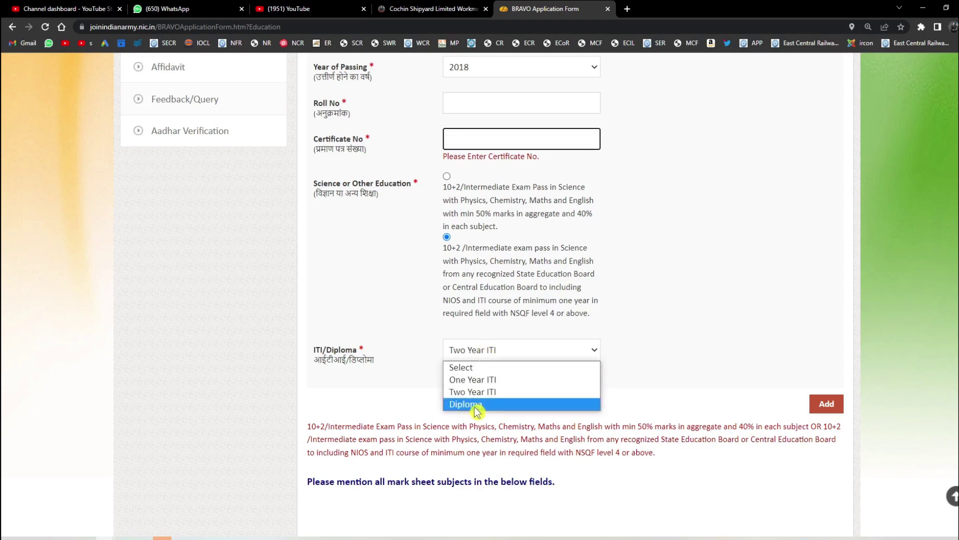
pyautogui.click(477, 401)
pyautogui.scroll(-3, 465, 370)
pyautogui.scroll(3, 466, 354)
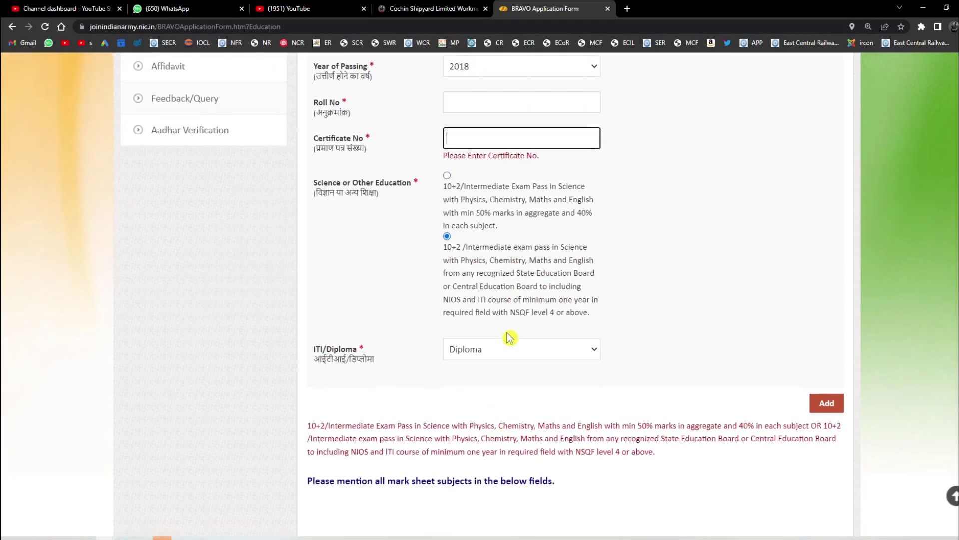
pyautogui.click(510, 351)
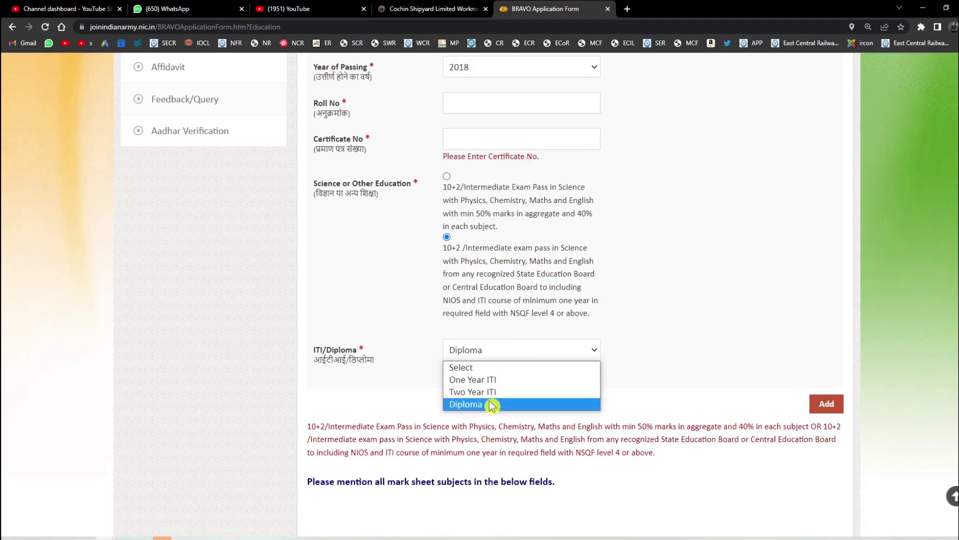
pyautogui.click(494, 392)
pyautogui.scroll(3, 498, 238)
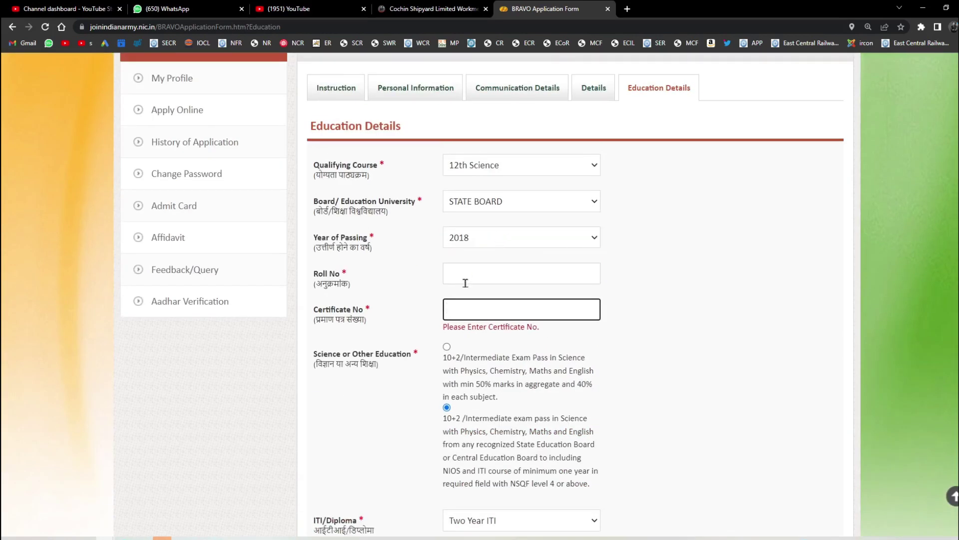
# Enter the roll number and certificate number 123455, then add the 12th Science record
pyautogui.click(475, 263)
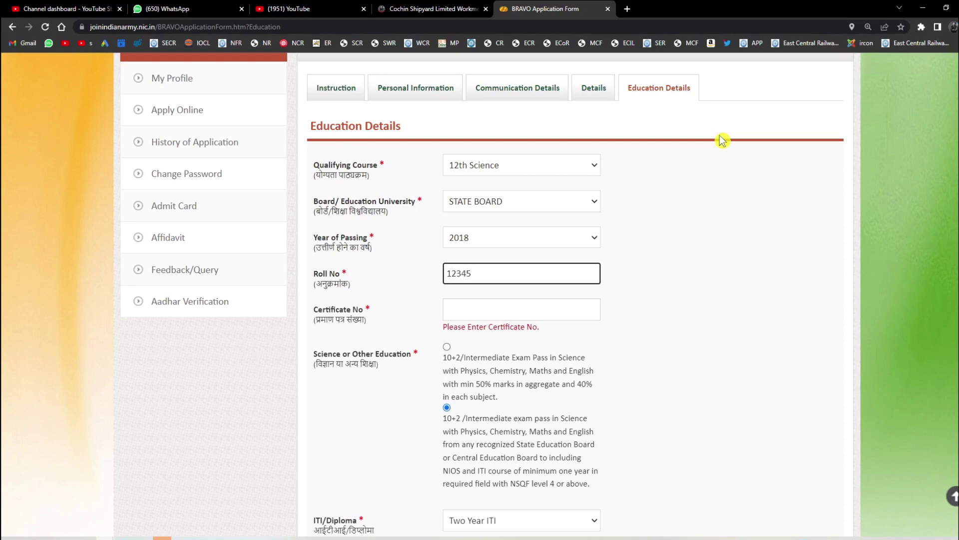
pyautogui.click(454, 317)
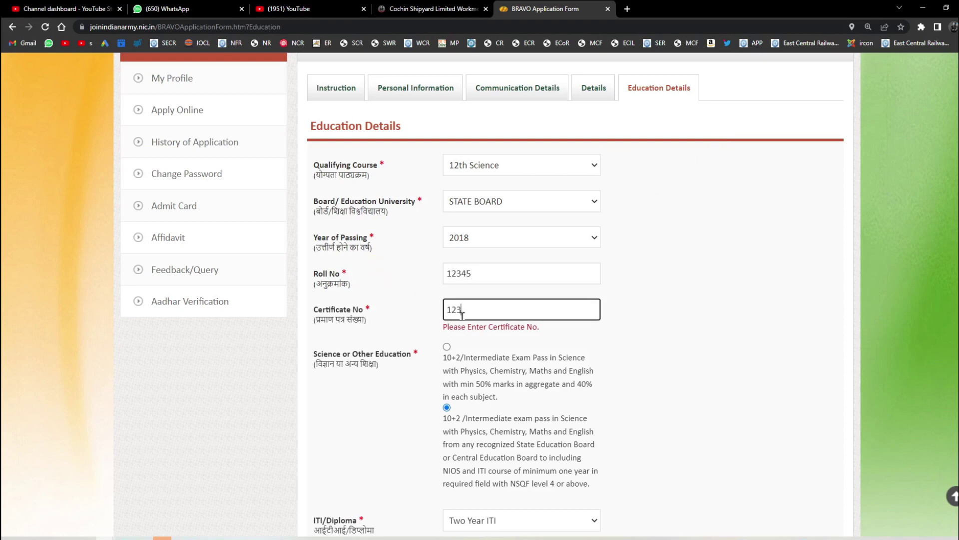
pyautogui.scroll(-3, 541, 311)
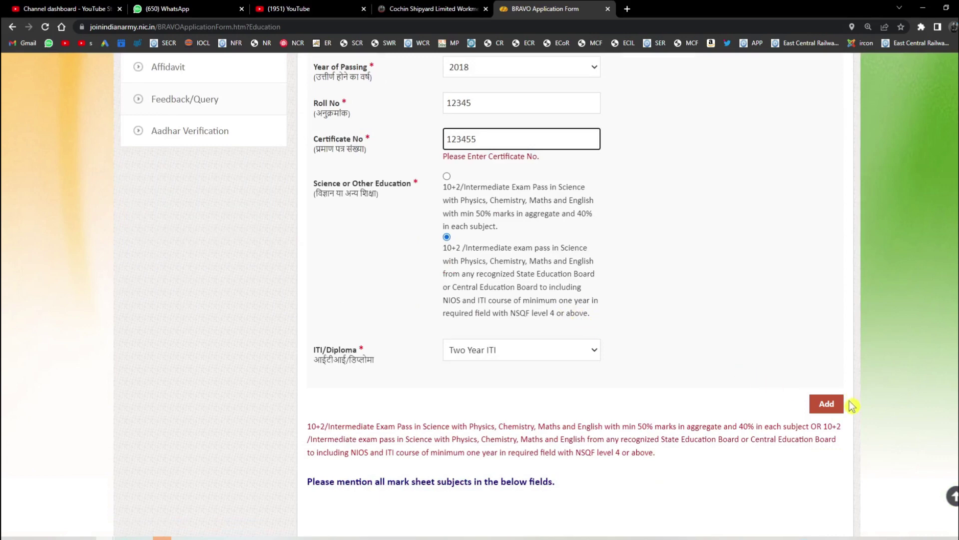
pyautogui.click(832, 400)
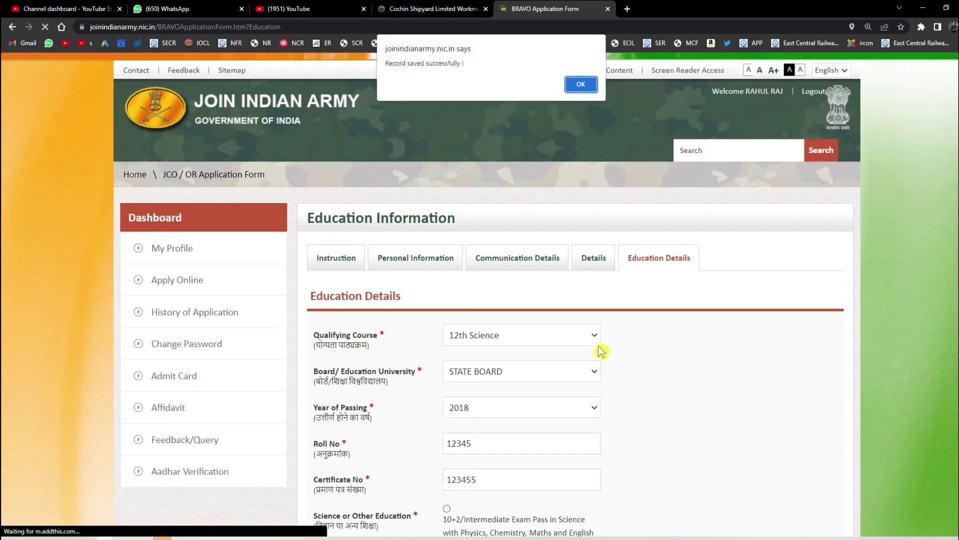
pyautogui.click(580, 89)
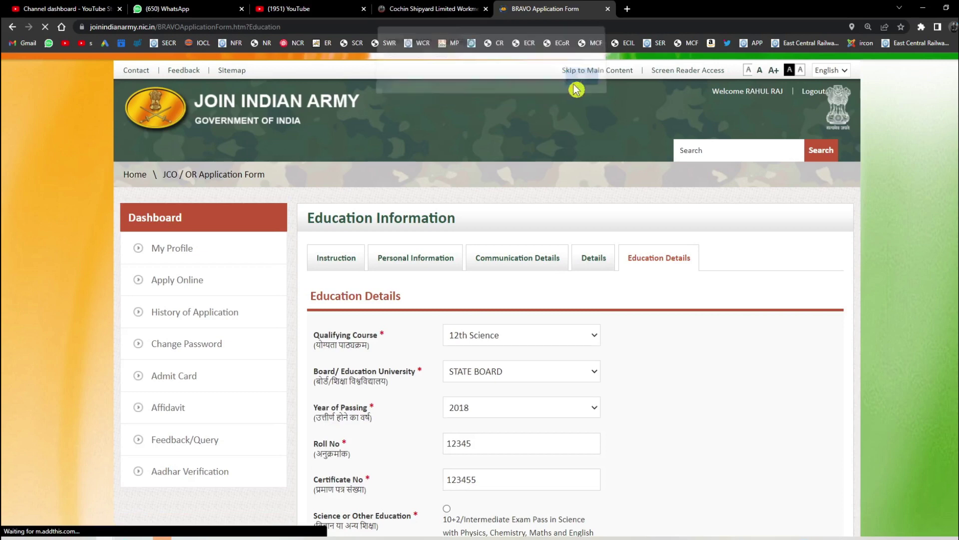
pyautogui.scroll(-10, 557, 107)
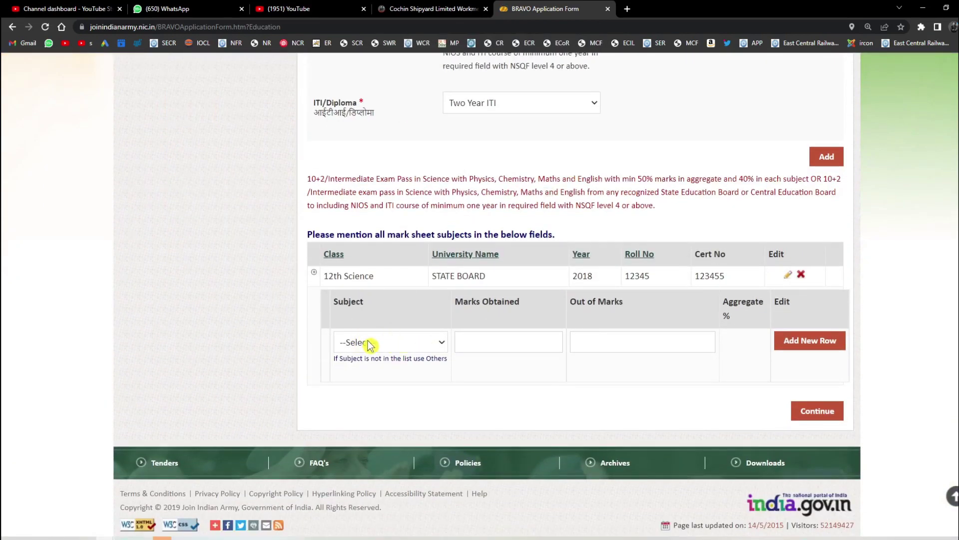
# Select English as the subject and enter 80 marks obtained out of 100
pyautogui.click(373, 343)
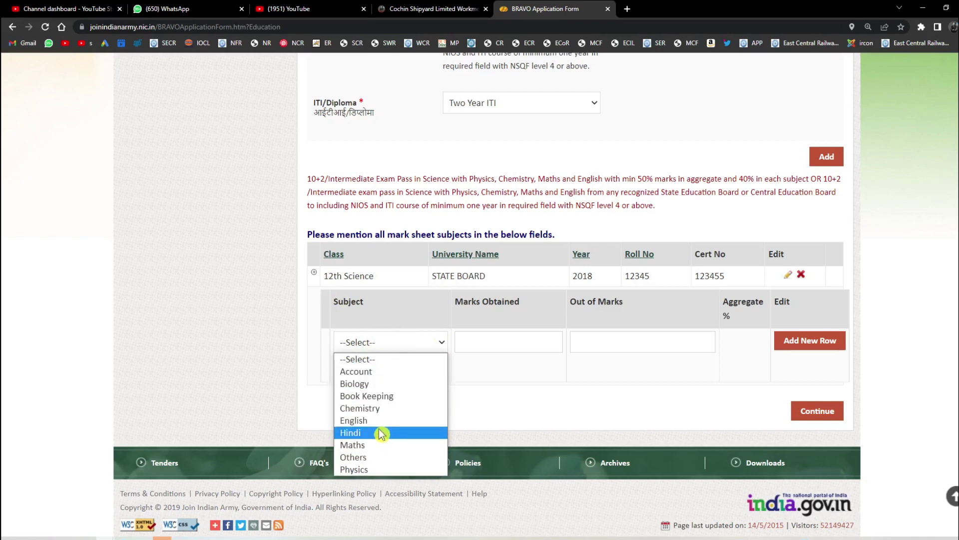
pyautogui.click(544, 383)
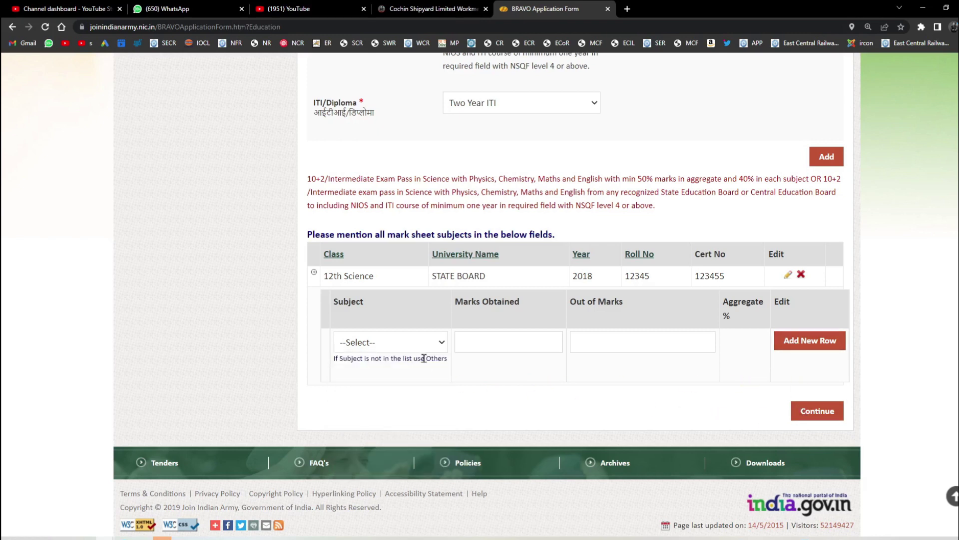
pyautogui.press('e')
pyautogui.click(503, 346)
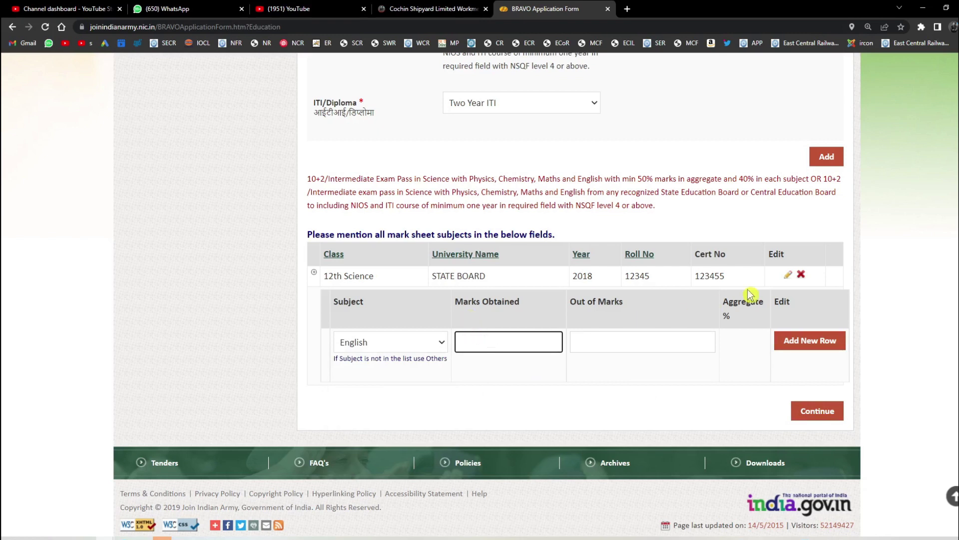
pyautogui.write('300')
pyautogui.press('Tab')
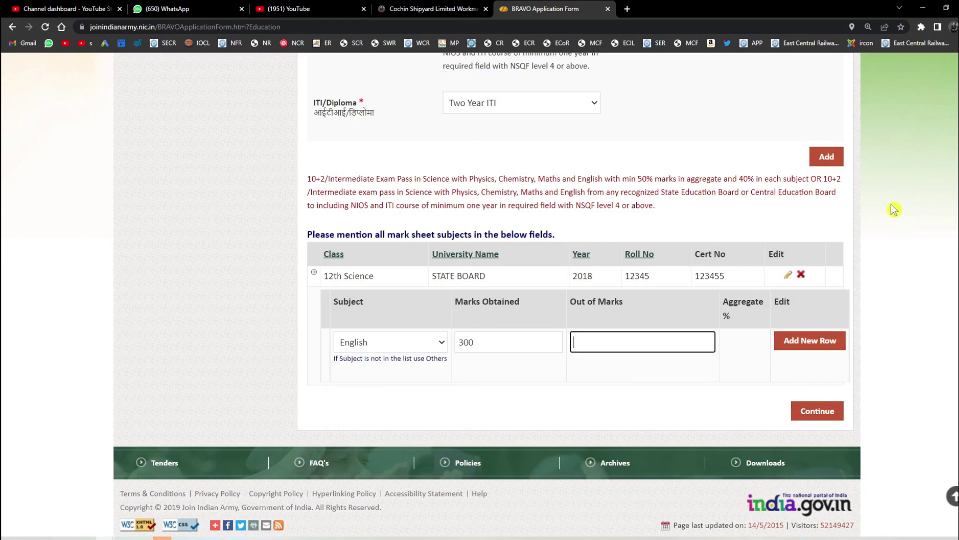
pyautogui.hotkey('shift', 'Tab')
pyautogui.write('1')
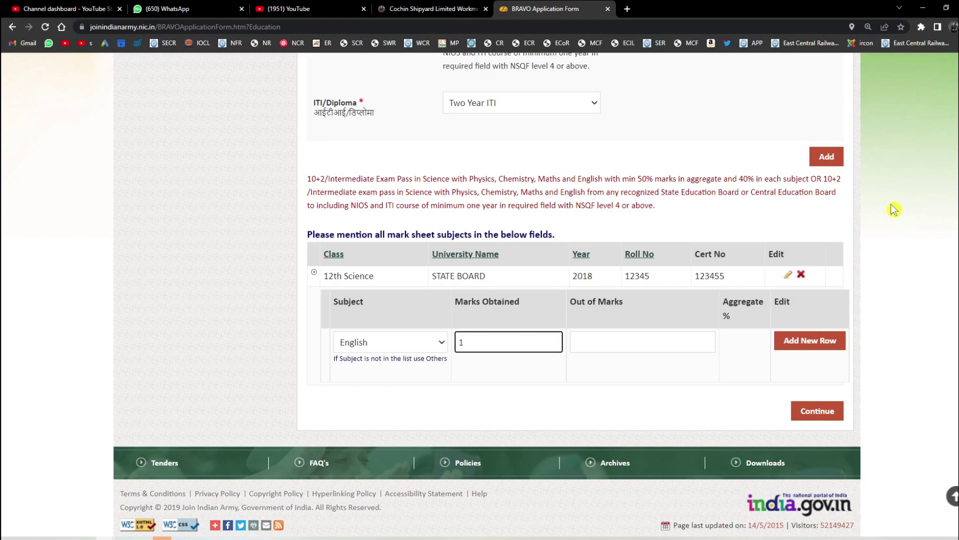
pyautogui.press('Tab')
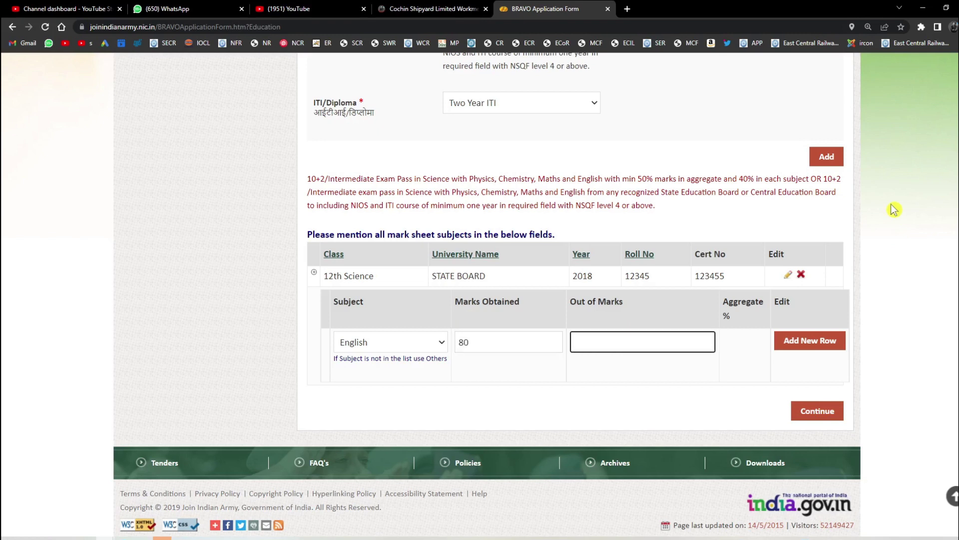
pyautogui.write('100')
pyautogui.press('Tab')
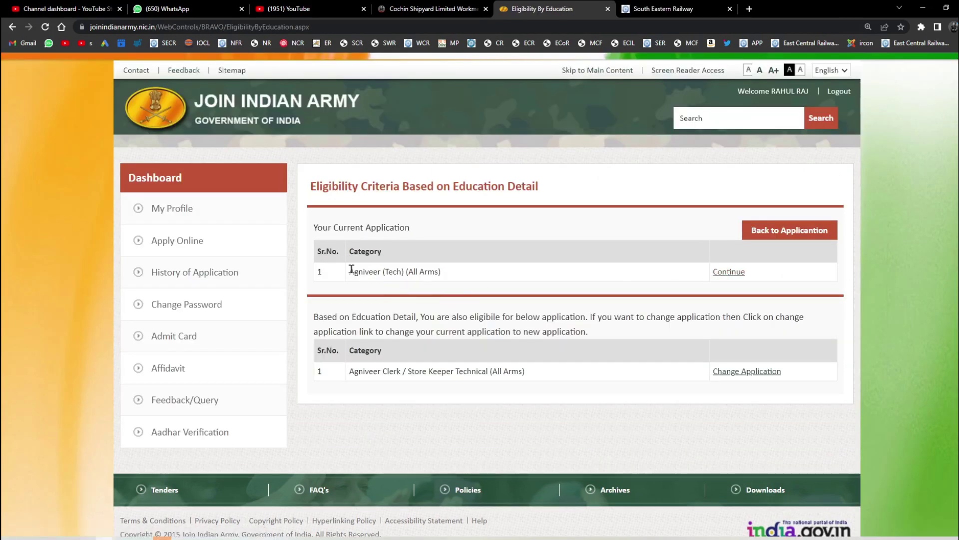
# Continue with the Agniveer (Tech) (All Arms) application and scroll through its Application Details
pyautogui.moveTo(352, 268); pyautogui.dragTo(404, 271)
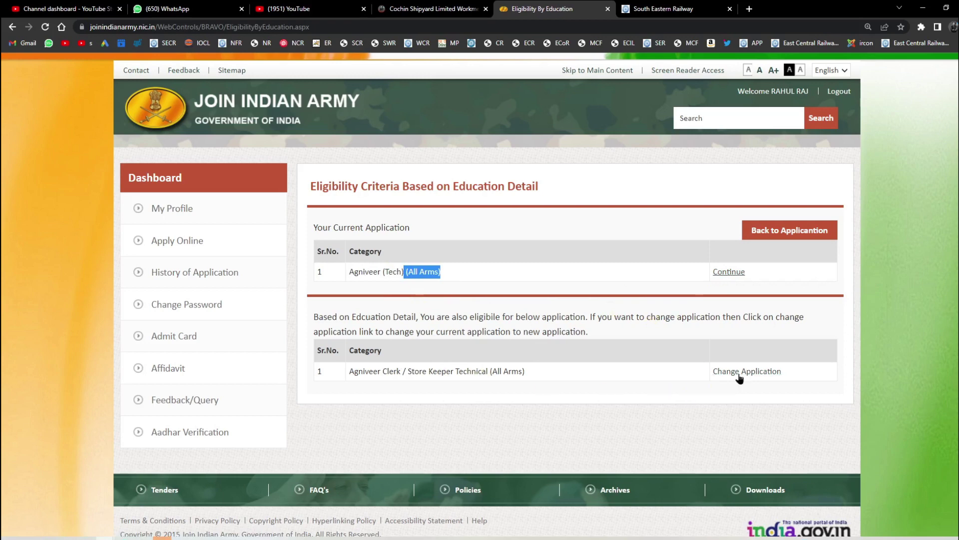
pyautogui.click(734, 271)
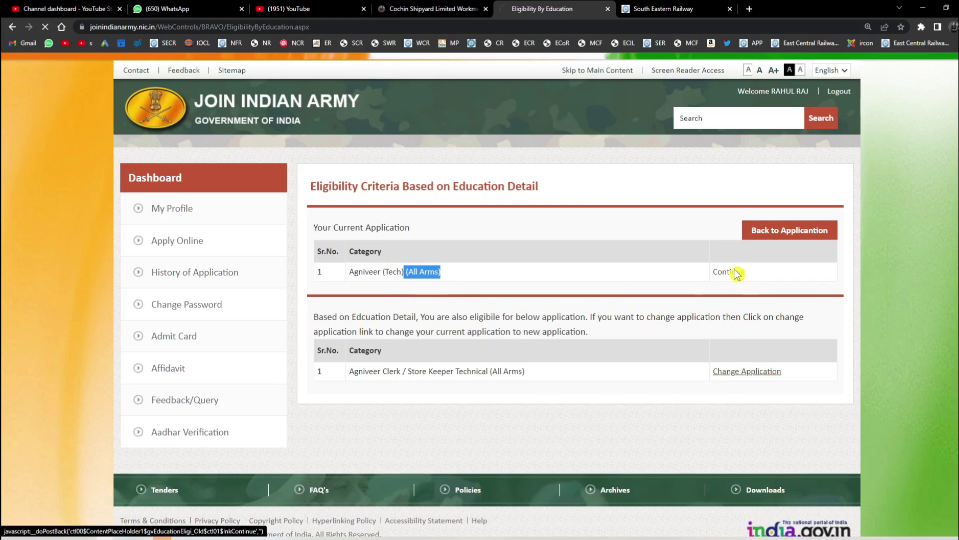
pyautogui.scroll(-15, 734, 271)
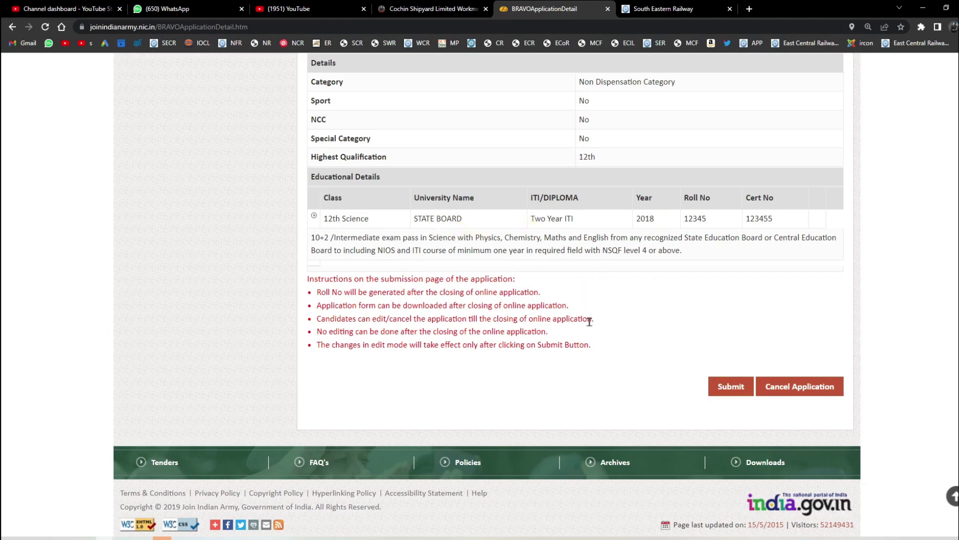
# Zoom in, submit the Agniveer (Tech) application, and acknowledge the confirmation and success alerts
pyautogui.hotkey('ctrl', '+')
pyautogui.hotkey('ctrl', '+')
pyautogui.hotkey('ctrl', '+')
pyautogui.hotkey('ctrl', '+')
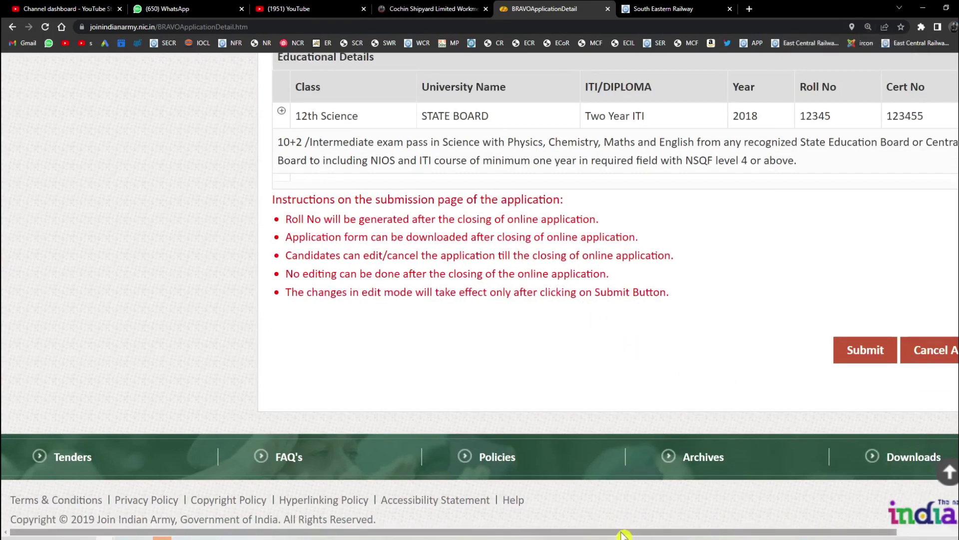
pyautogui.moveTo(624, 531); pyautogui.dragTo(697, 536)
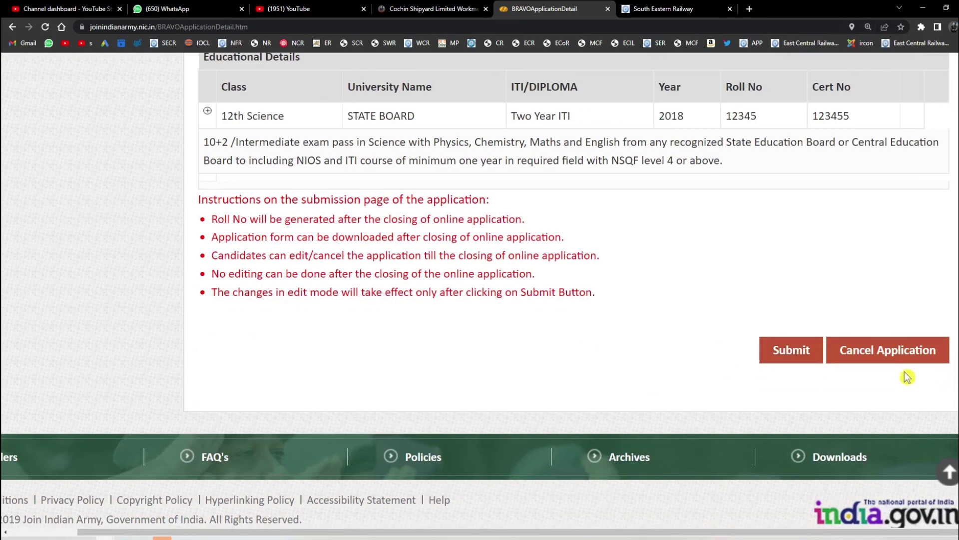
pyautogui.click(806, 359)
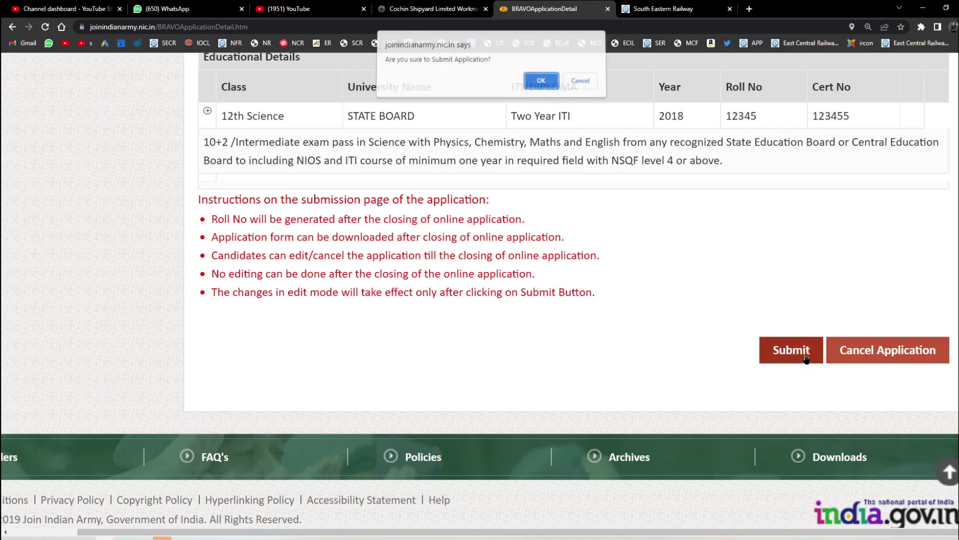
pyautogui.click(535, 90)
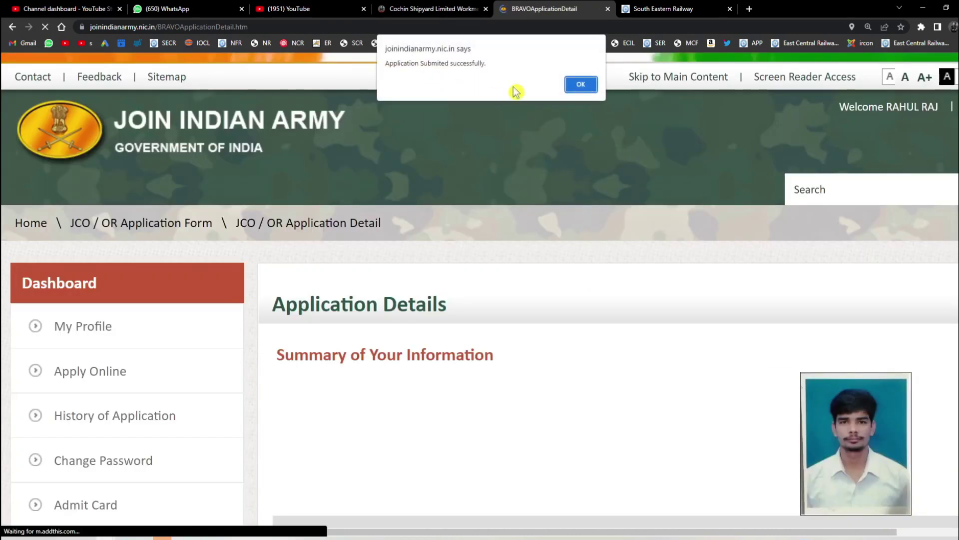
pyautogui.click(581, 86)
pyautogui.scroll(-10, 602, 237)
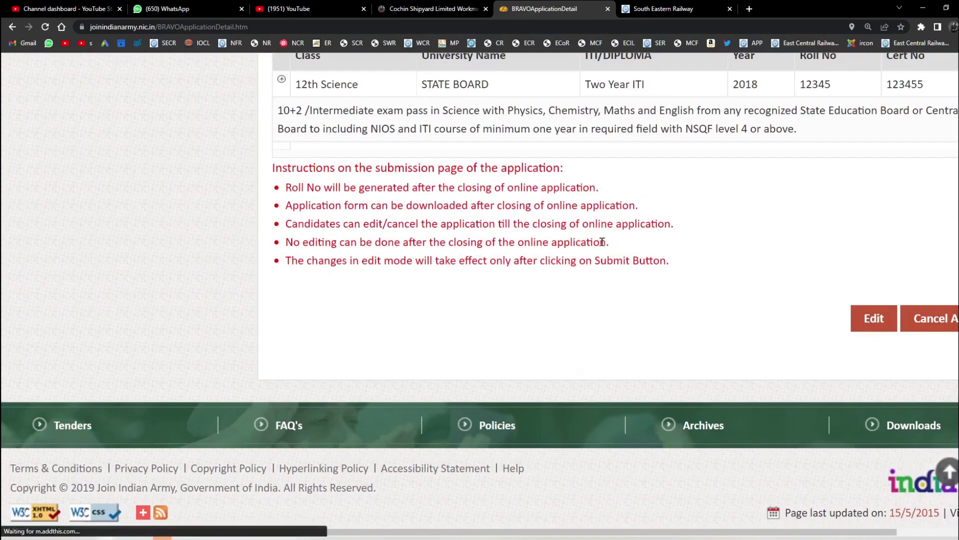
pyautogui.hotkey('ctrl', '-')
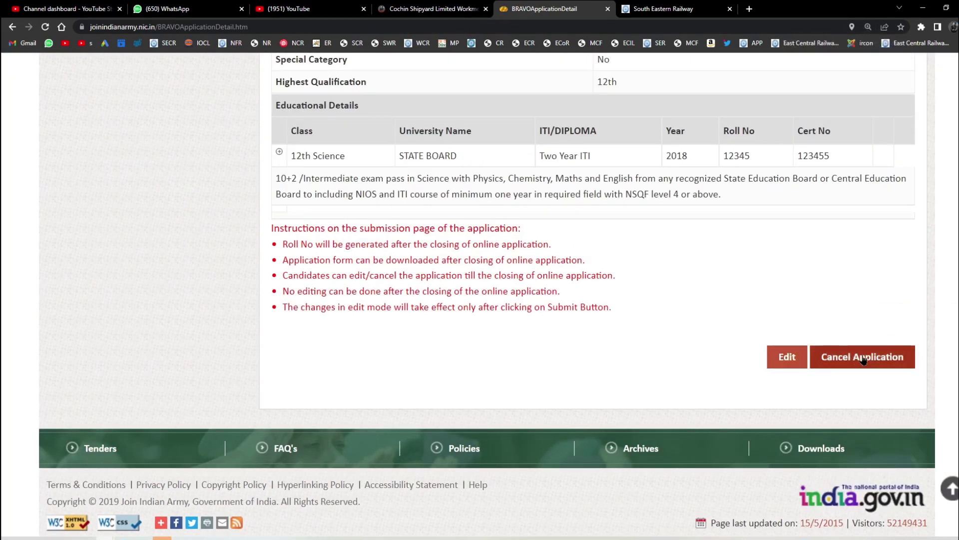
pyautogui.hotkey('ctrl', '+')
pyautogui.hotkey('ctrl', '+')
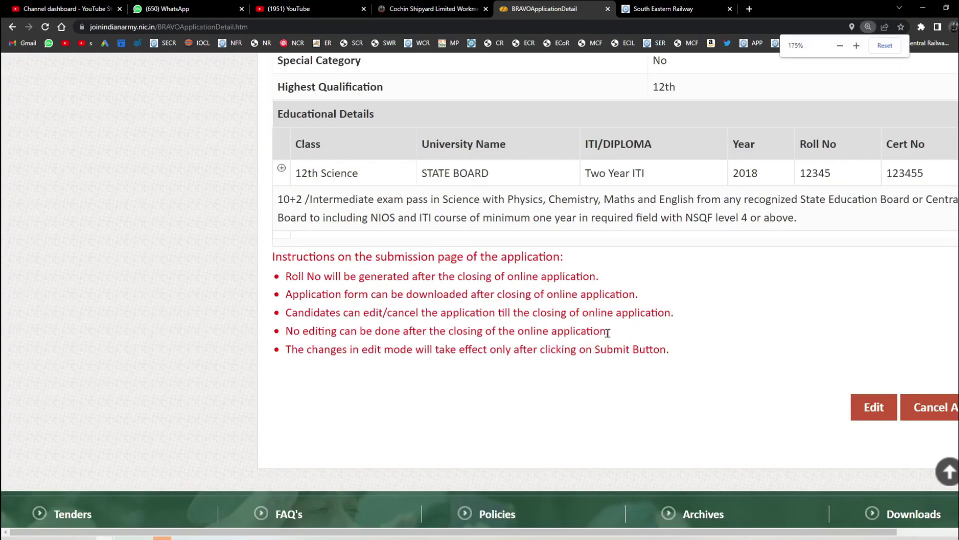
pyautogui.press('Home')
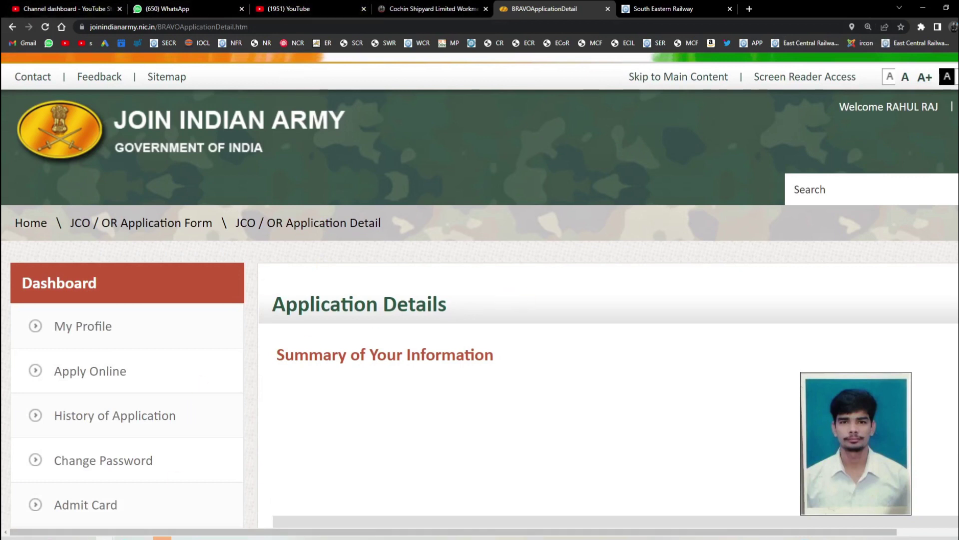
pyautogui.moveTo(162, 538)
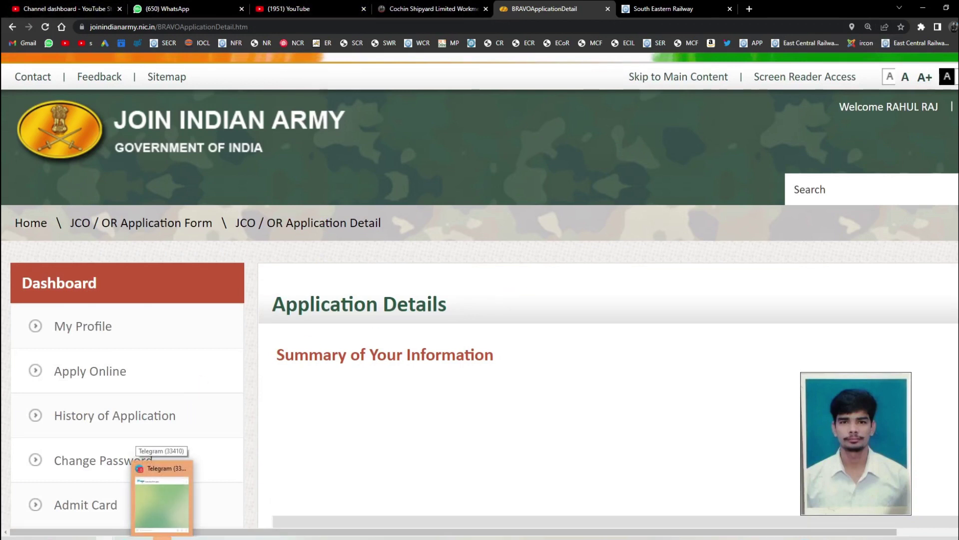